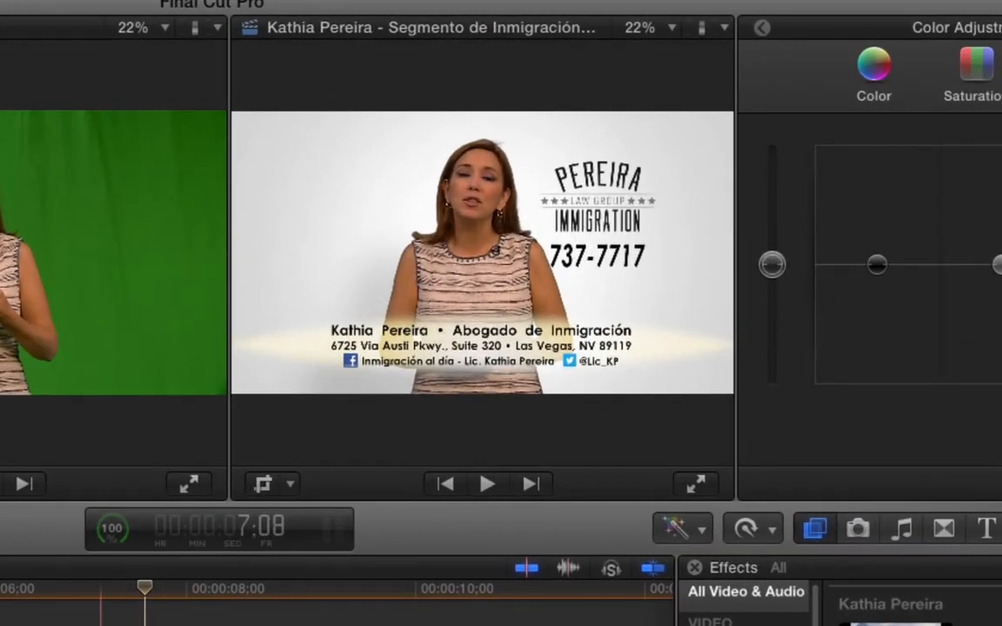
Step: Set the playhead near the 6-second mark, over the presenter clip
left_click_drag(106, 588, 0, 587)
left_click(0, 590)
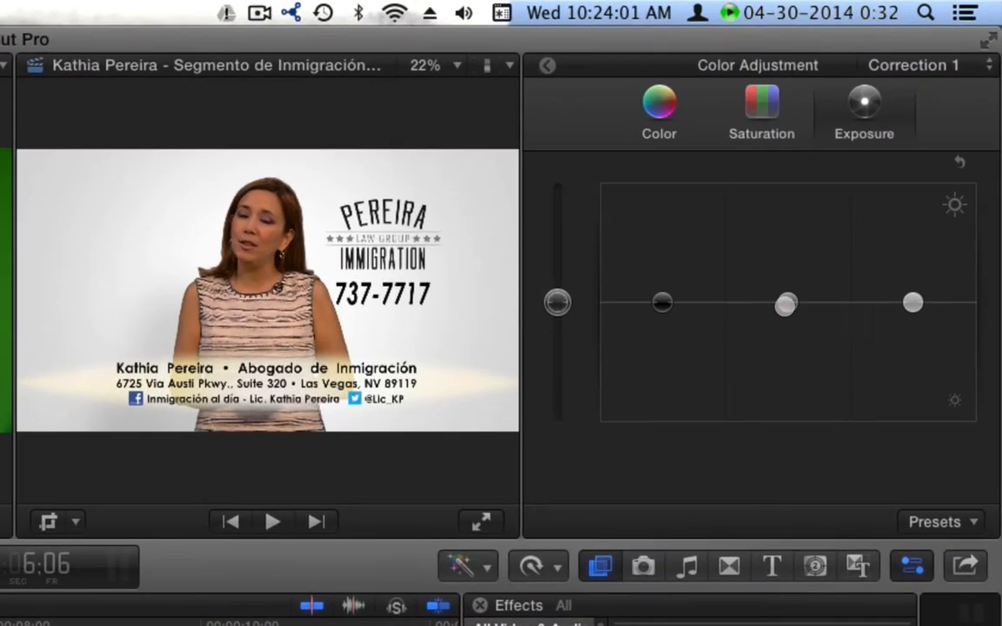
Step: Raise the presenter clip's Exposure midtones to about 6% and highlights to 18%
left_click_drag(894, 151, 895, 149)
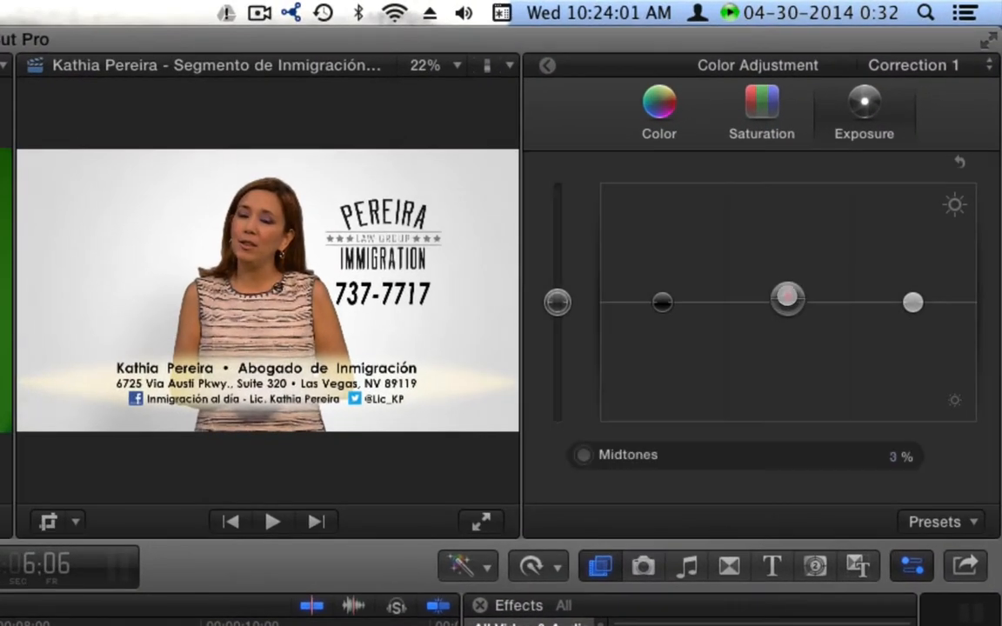
mouse_move(787, 298)
left_mouse_down()
mouse_move(787, 255)
mouse_move(798, 261)
mouse_move(793, 376)
mouse_move(794, 287)
mouse_move(793, 296)
left_mouse_up()
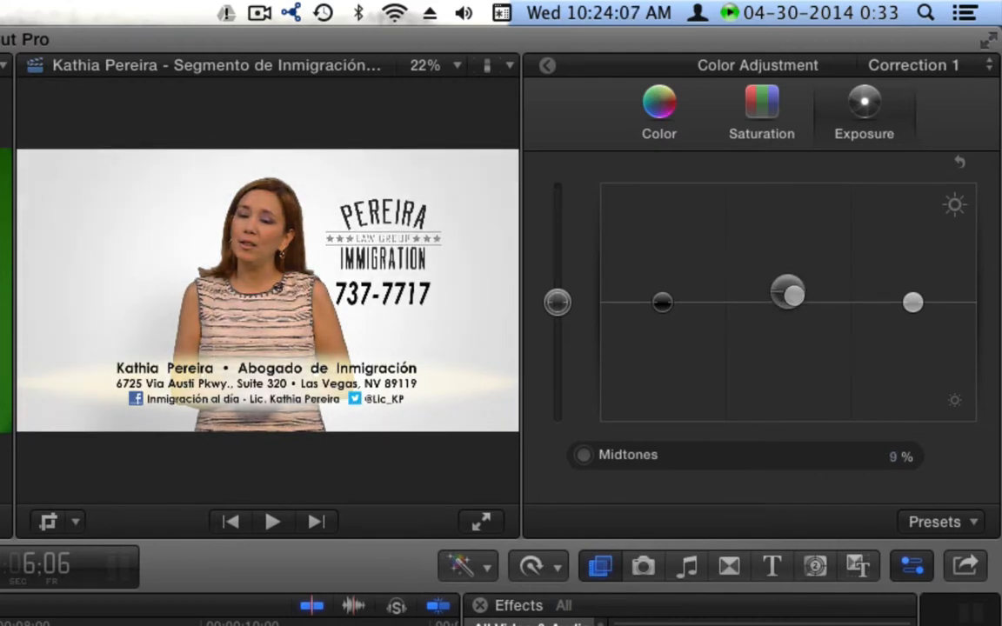
mouse_move(912, 301)
left_mouse_down()
mouse_move(912, 279)
mouse_move(912, 330)
mouse_move(913, 283)
left_mouse_up()
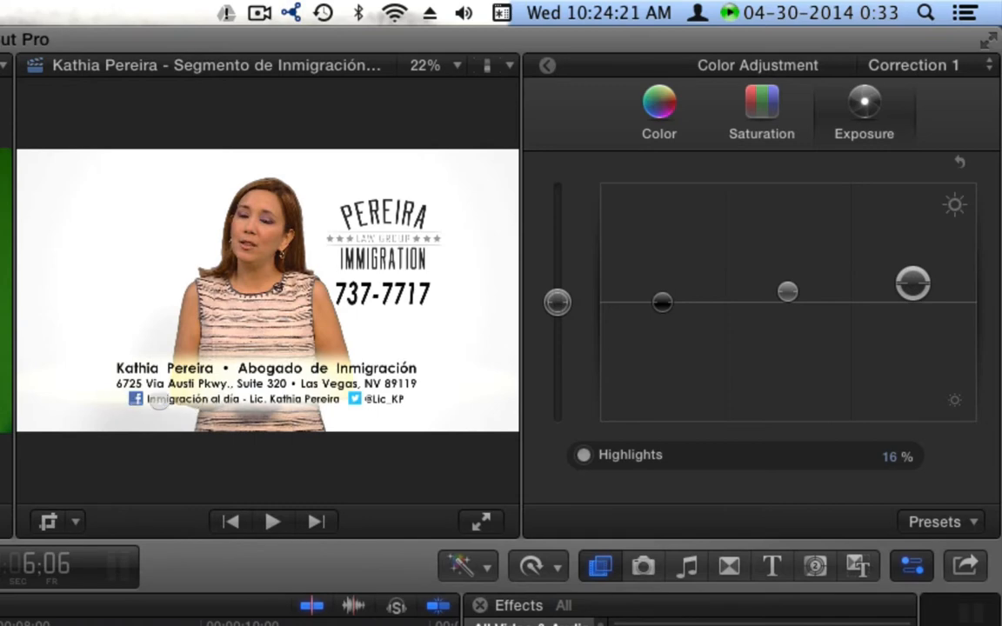
mouse_move(913, 284)
left_mouse_down()
mouse_move(912, 271)
mouse_move(912, 283)
left_mouse_up()
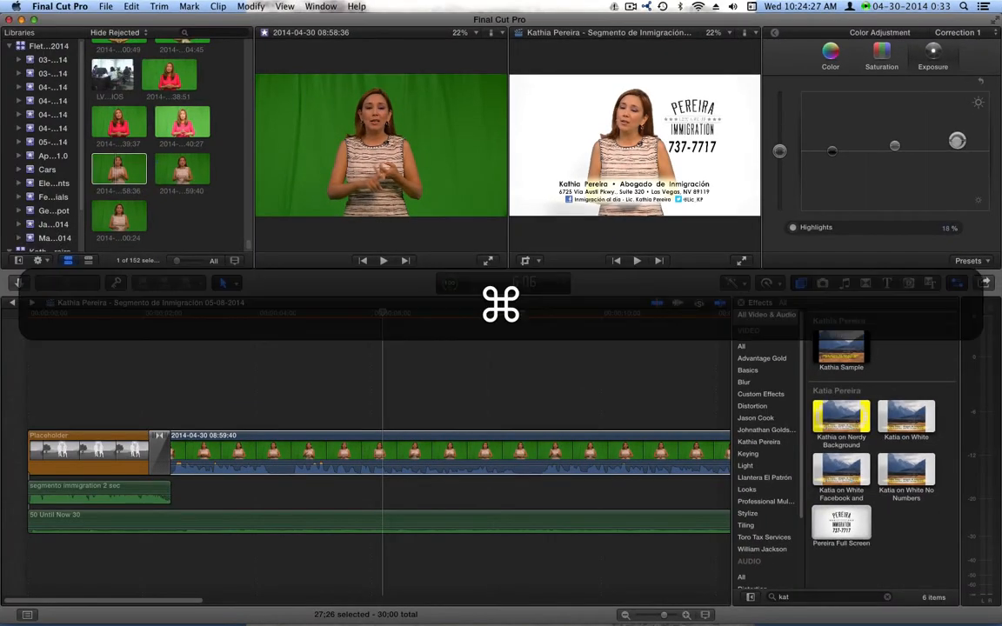
Step: Undo the highlight exposure boost and reposition the playhead to about 7:09
key("super+z")
key("super+z")
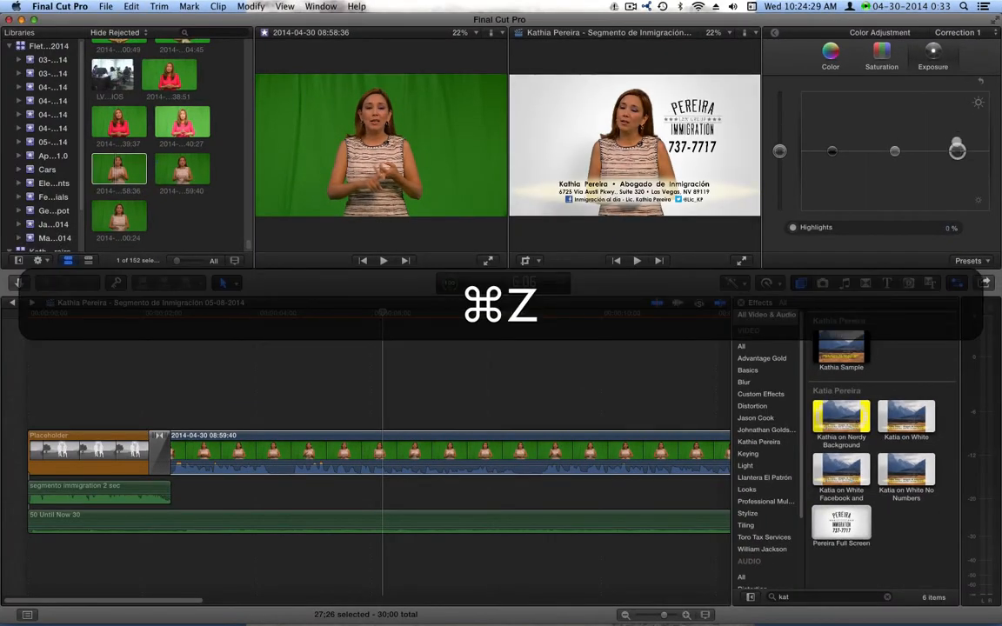
left_click(440, 313)
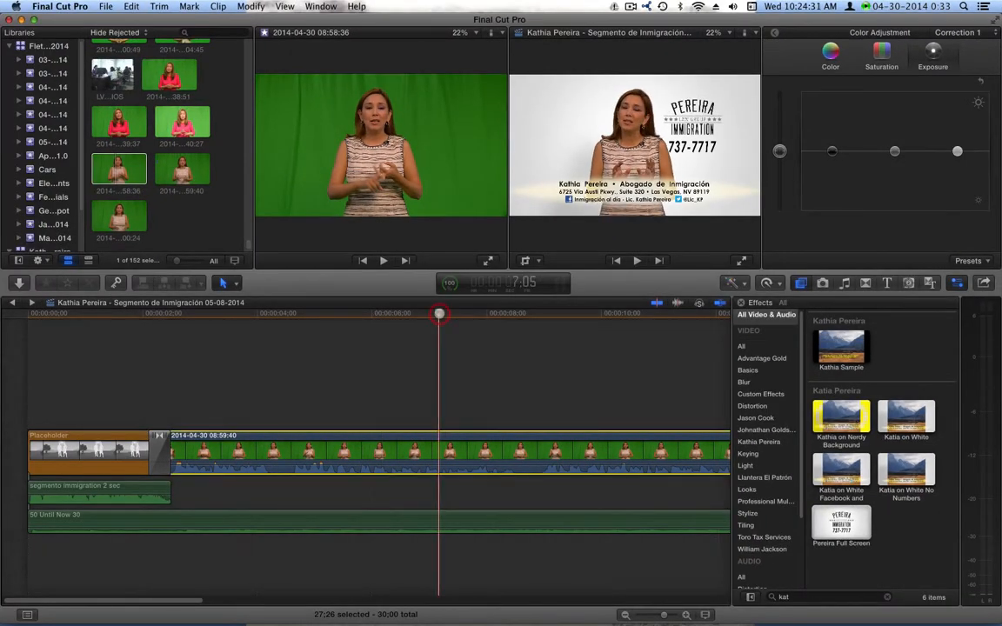
left_click(479, 314)
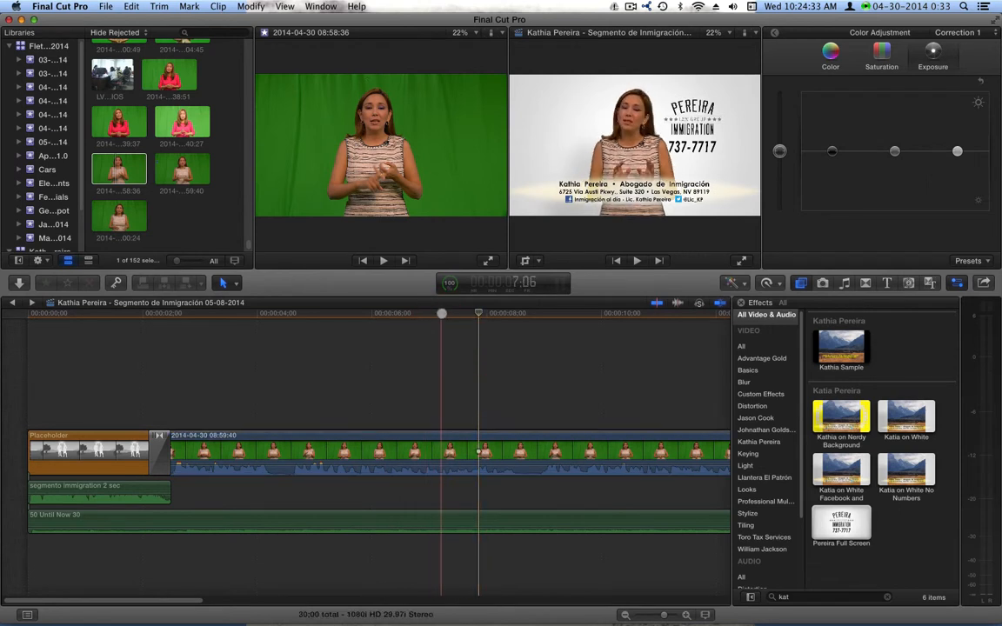
left_click(442, 313)
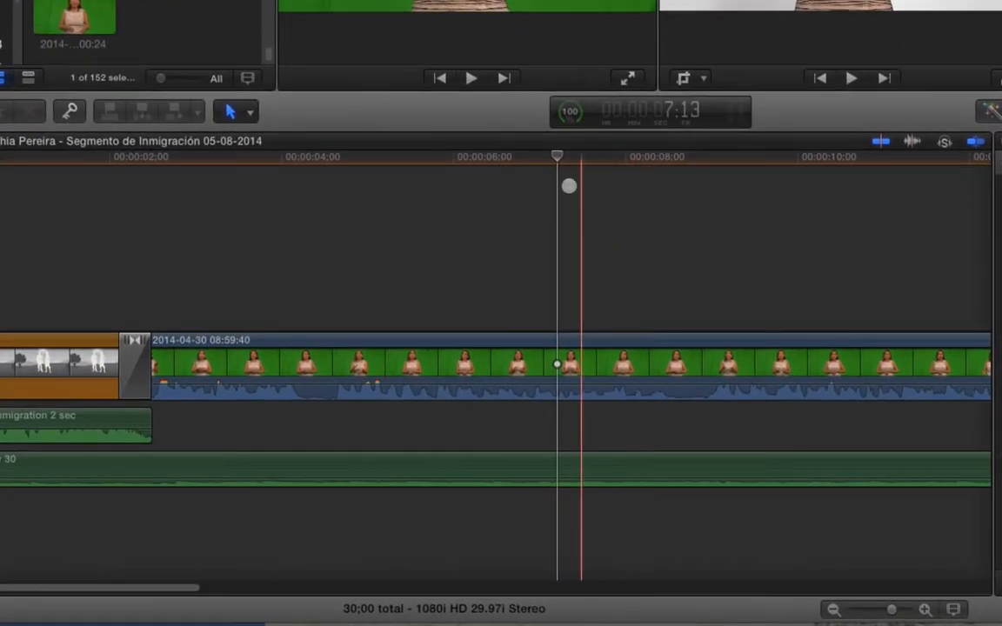
left_click(460, 159)
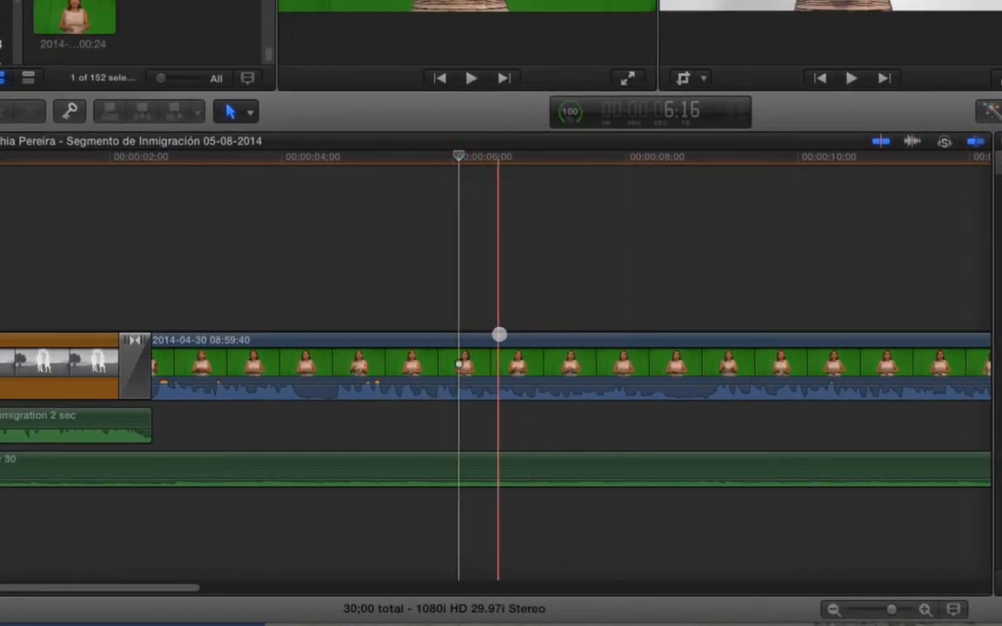
Step: Open the green-screen presenter compound clip in the timeline and scrub to about 09:21:05
right_click(511, 358)
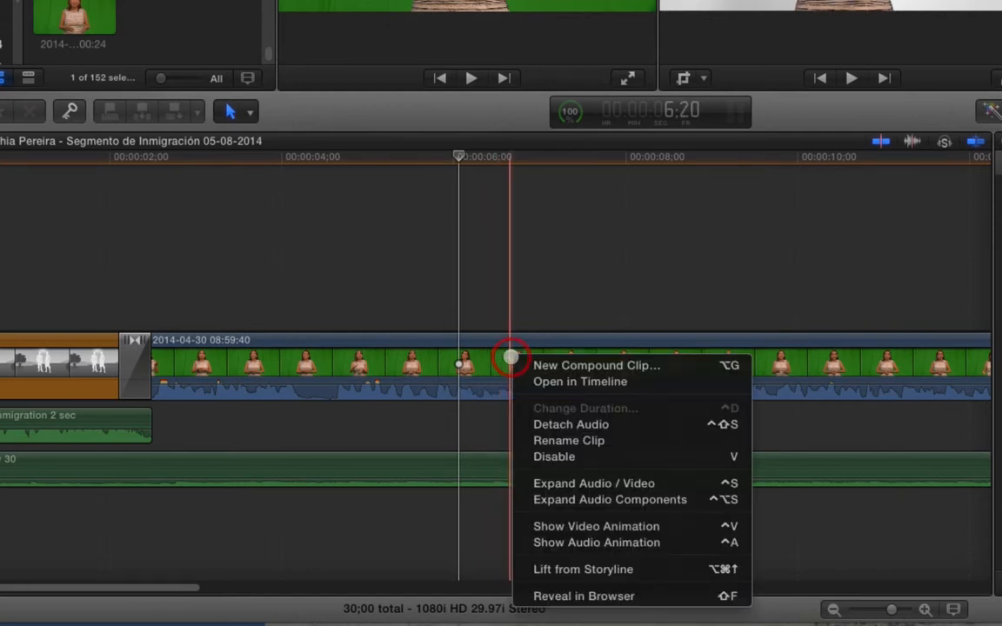
left_click(509, 298)
left_click(508, 350)
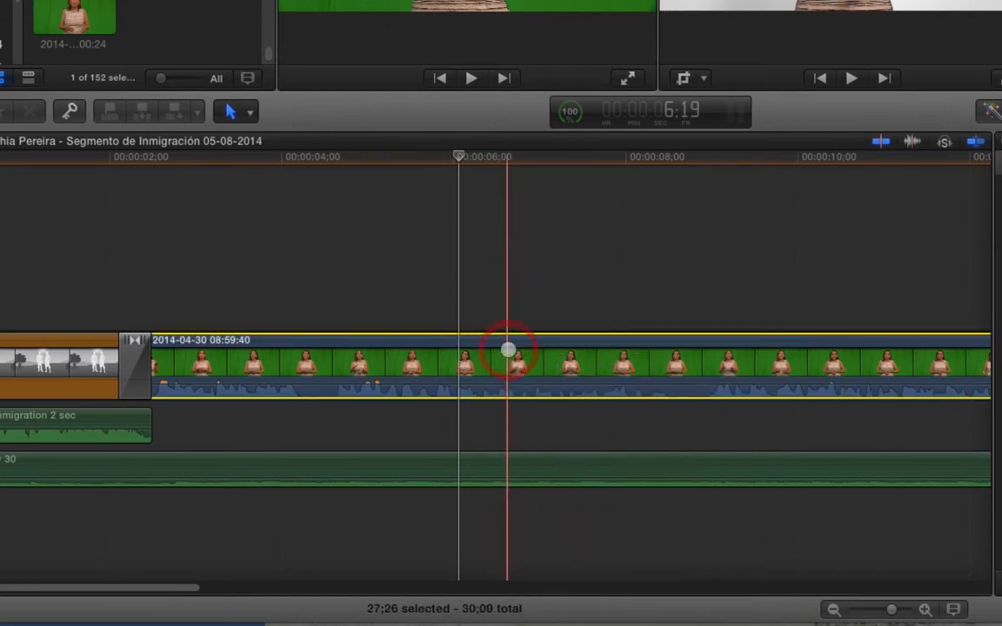
right_click(521, 355)
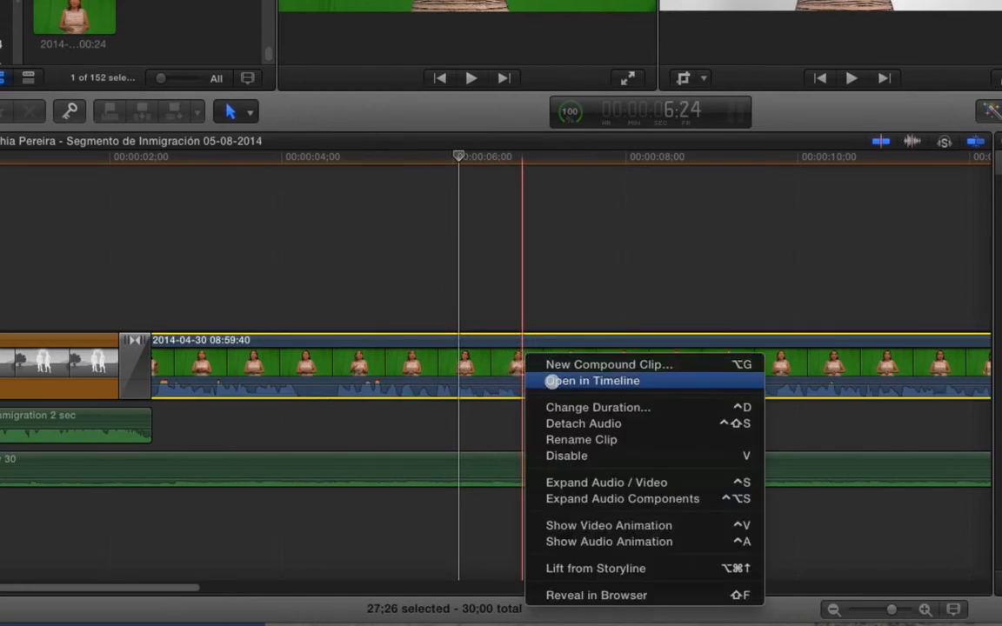
left_click(552, 381)
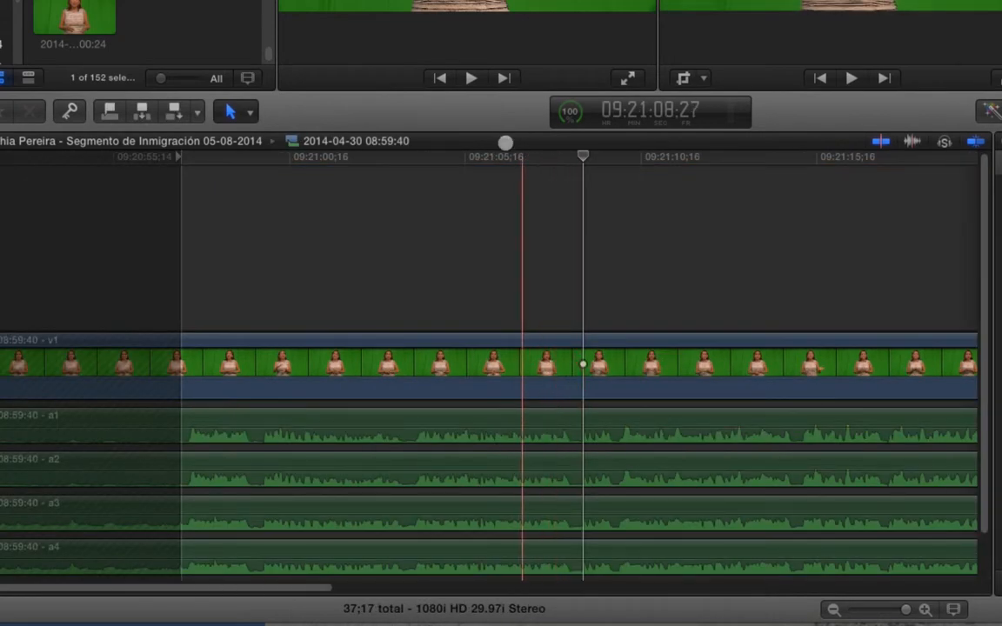
left_click_drag(486, 155, 560, 163)
left_click_drag(447, 312, 567, 340)
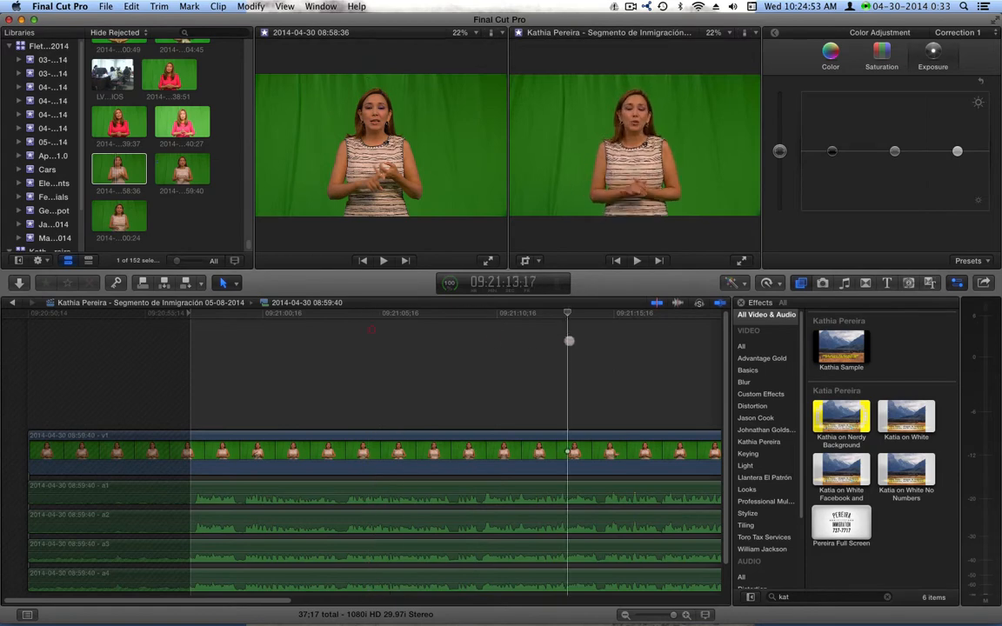
Step: Raise the inner clip's midtones to about 17% and highlights to about 28%, then go back
left_click_drag(264, 600, 290, 601)
left_click(476, 448)
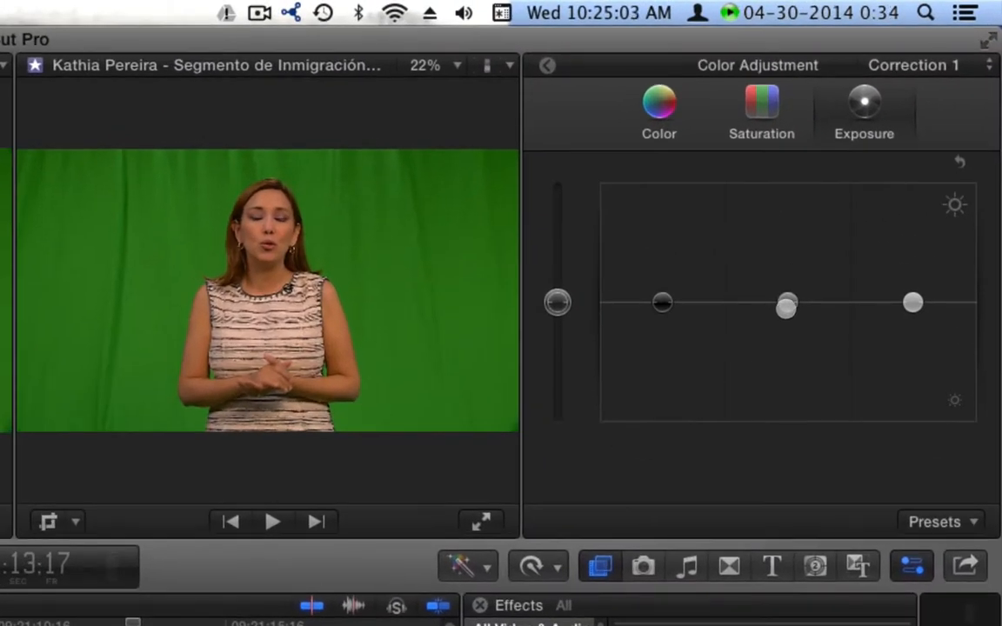
left_click_drag(786, 306, 787, 282)
left_click_drag(912, 302, 912, 270)
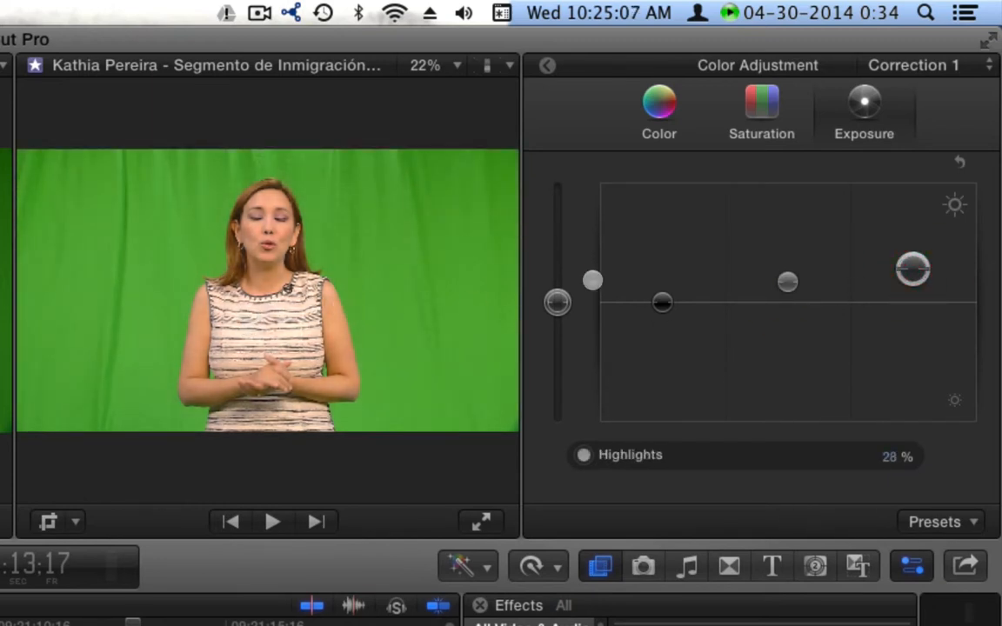
left_click(760, 105)
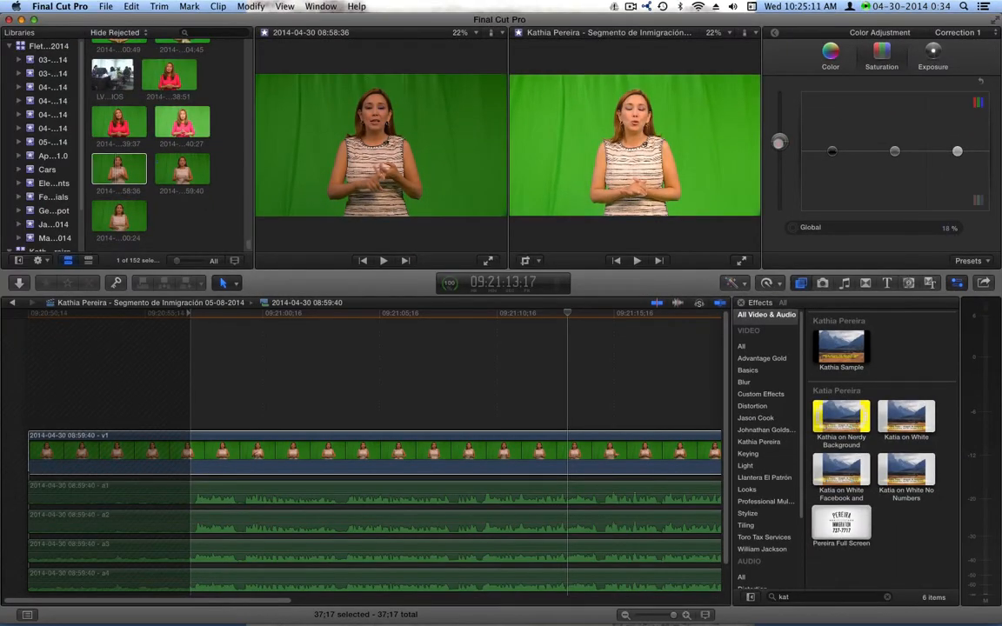
left_click(13, 302)
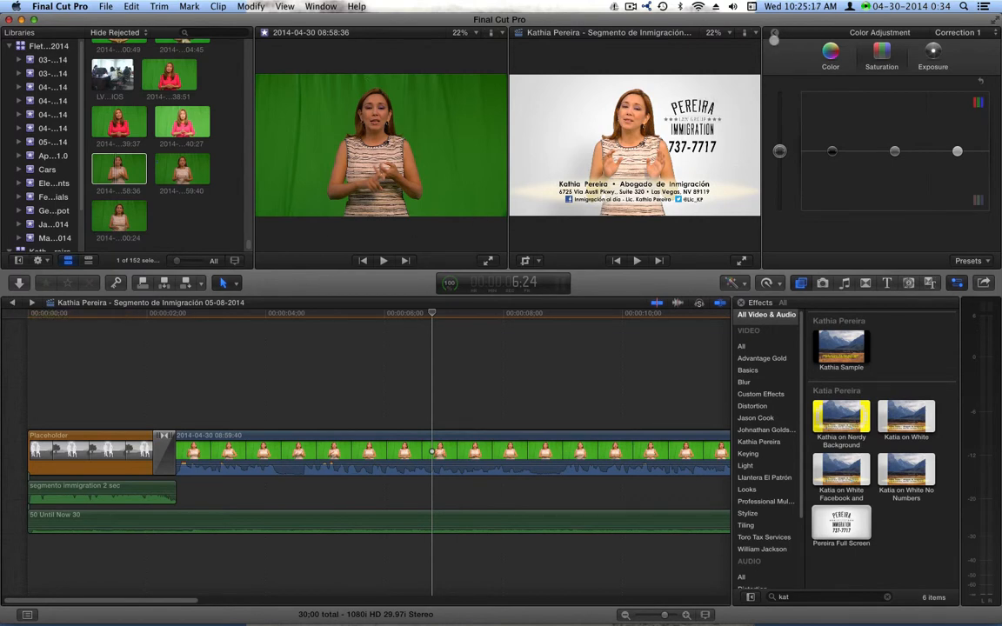
Step: Inside the presenter clip, adjust global saturation and set midtones ~14%, highlights ~19%
right_click(549, 447)
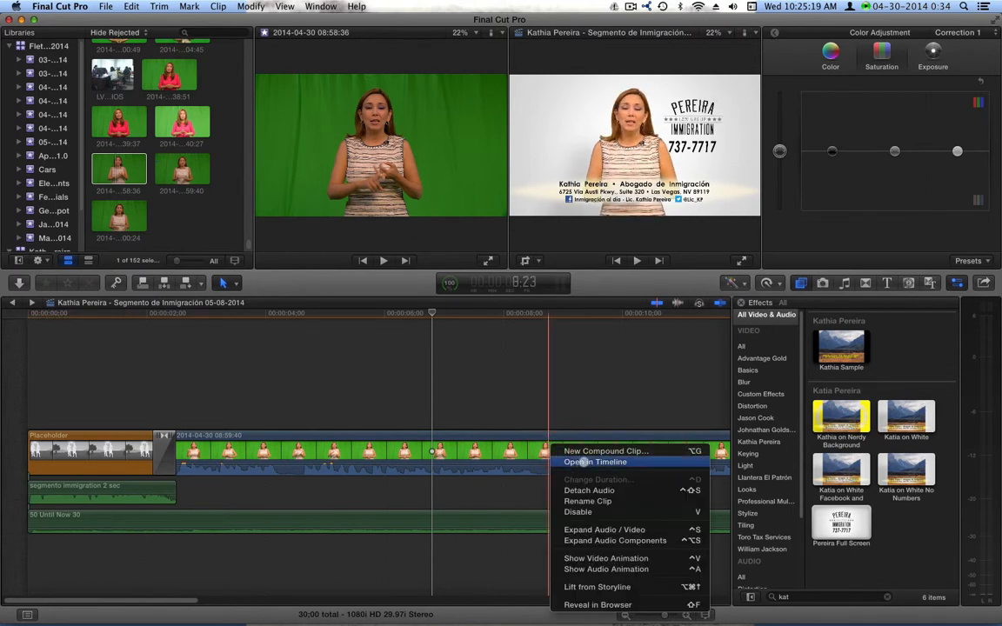
left_click(583, 460)
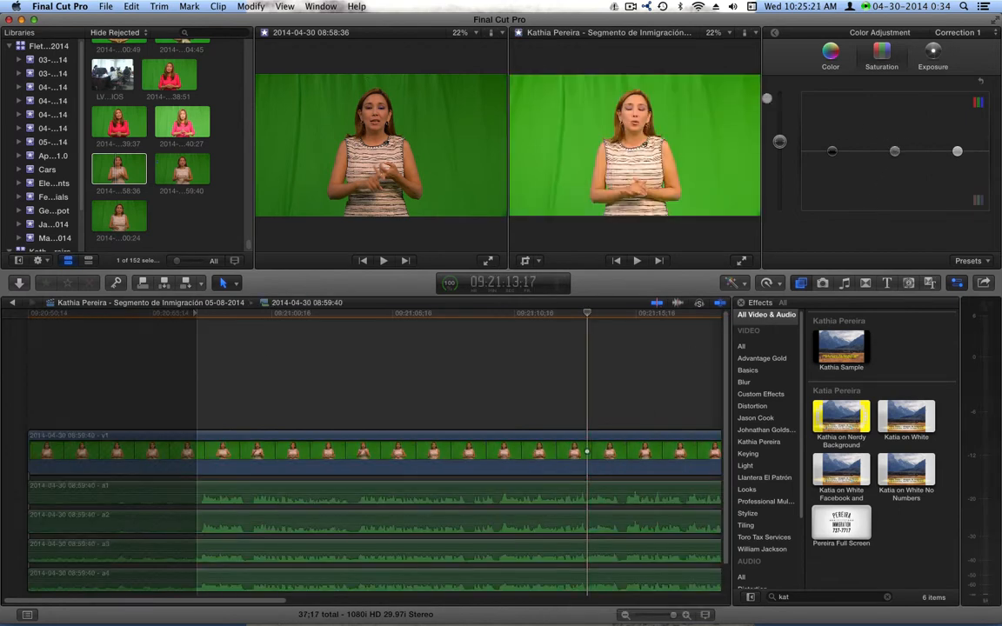
left_click(781, 141)
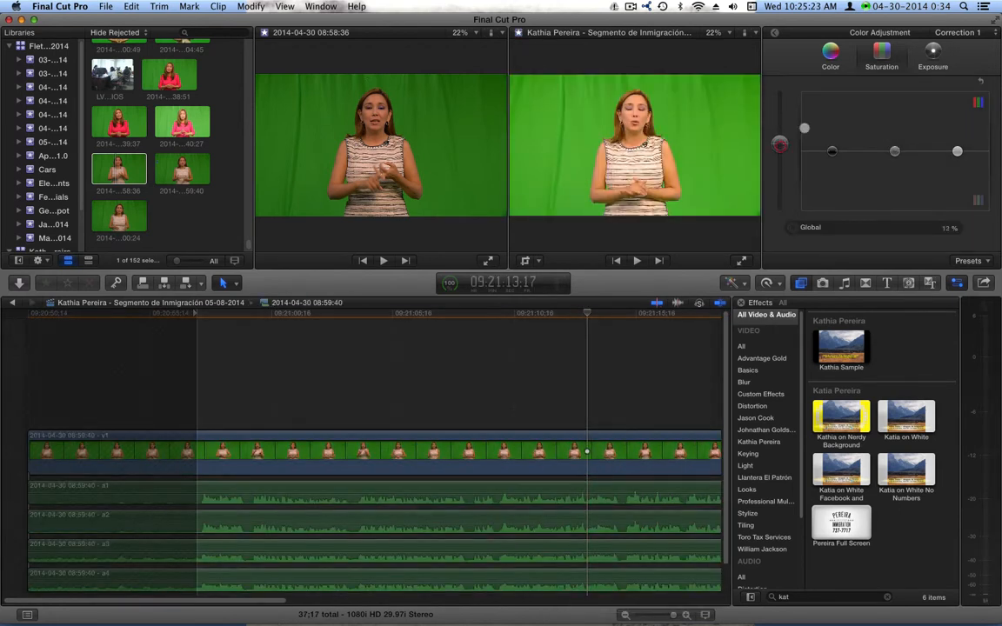
left_click(932, 50)
left_click_drag(892, 140, 894, 142)
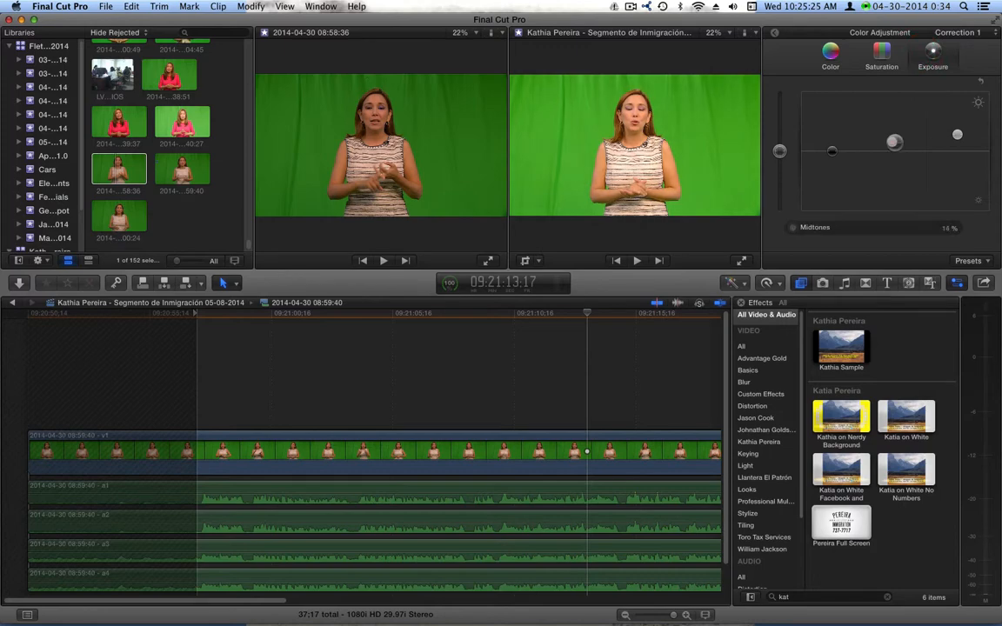
left_click_drag(956, 136, 957, 141)
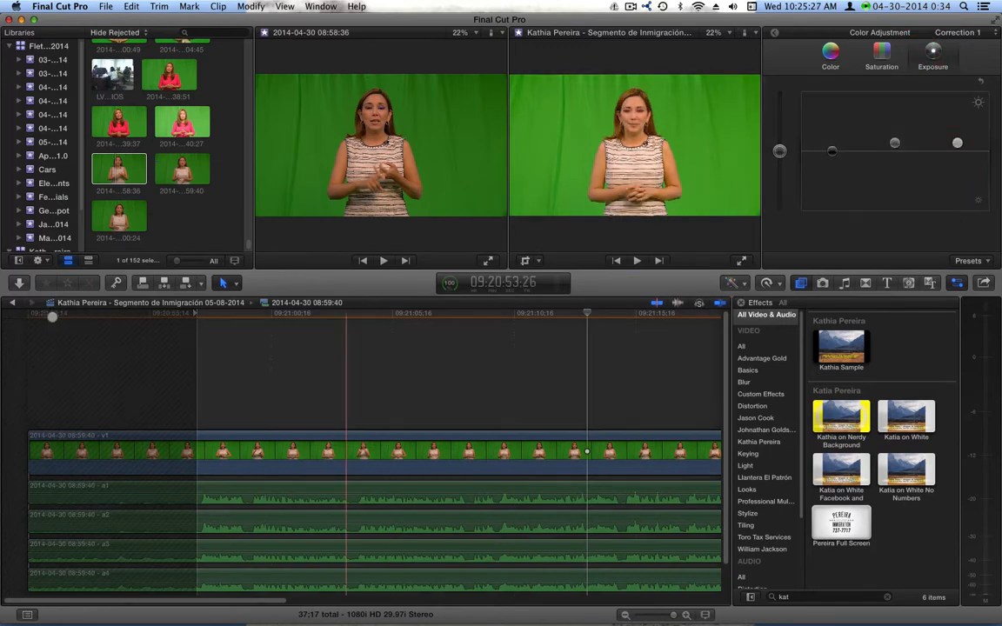
left_click(12, 303)
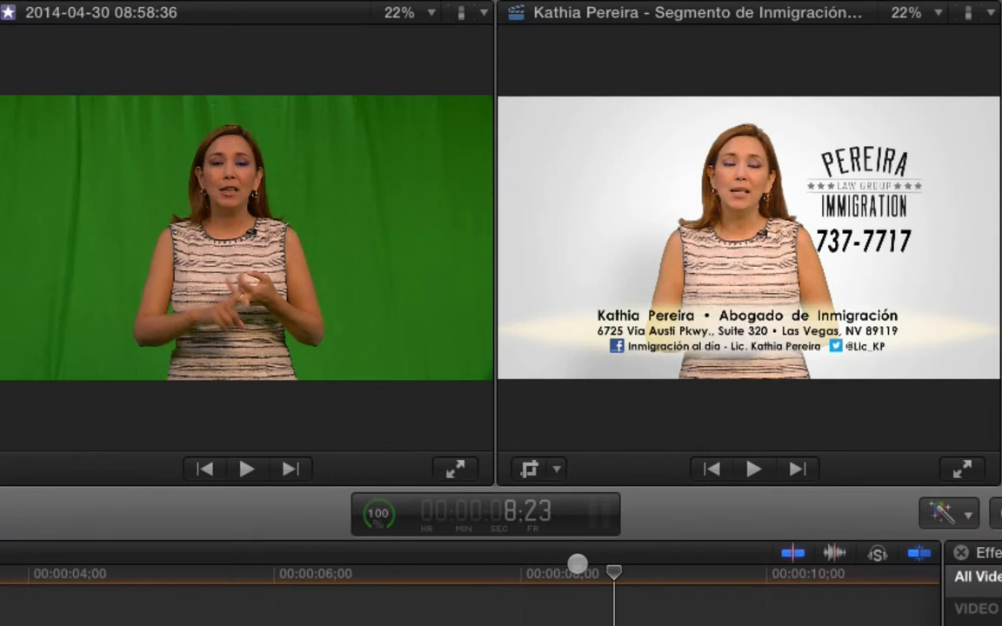
Step: Preview the composite from 6:24, then copy the corrected clip from inside the presenter compound clip
left_click_drag(548, 312, 442, 318)
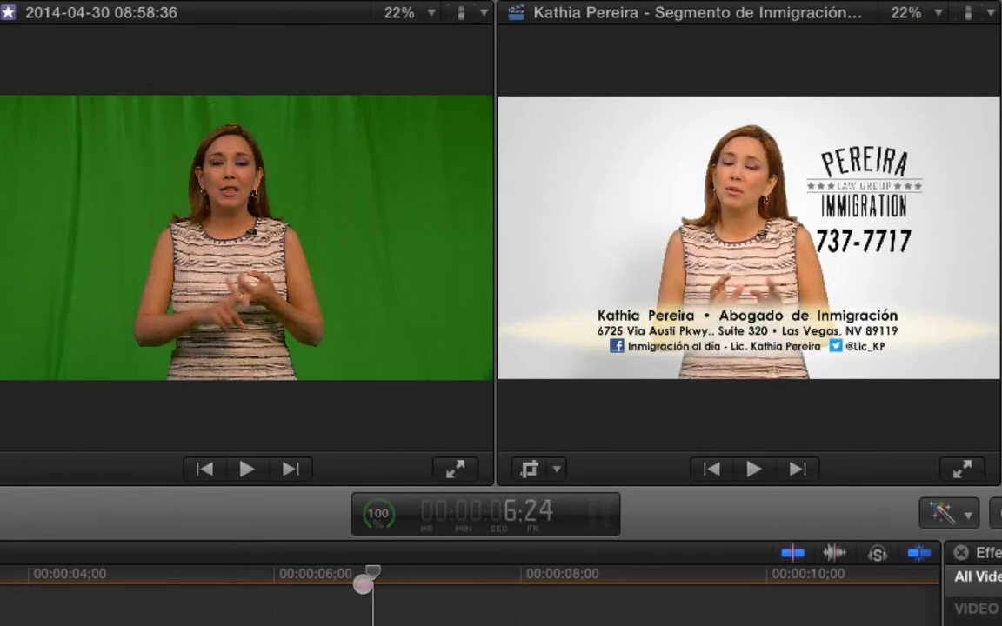
left_click_drag(364, 585, 478, 586)
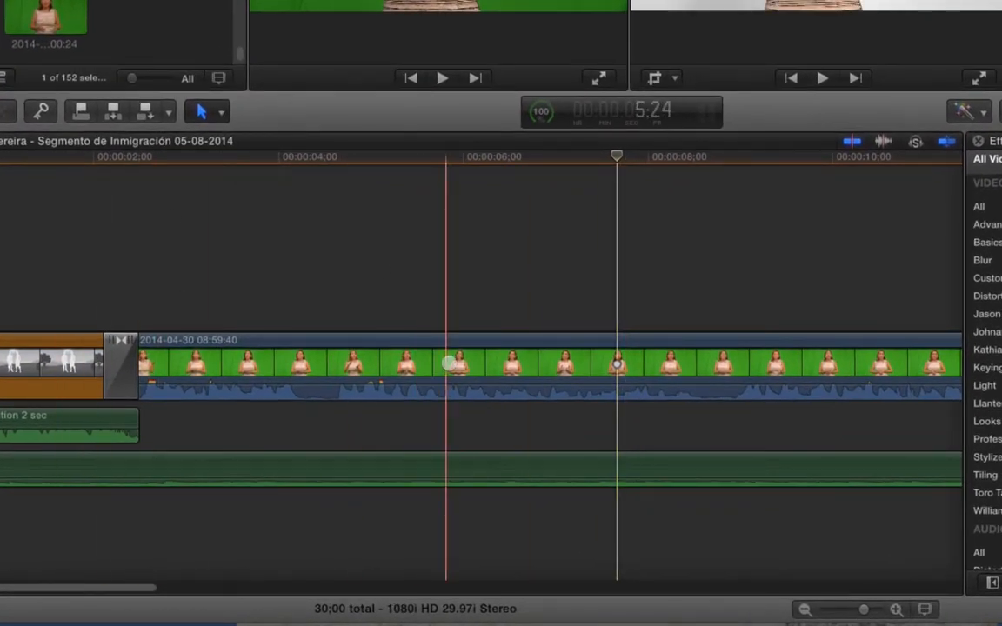
right_click(387, 448)
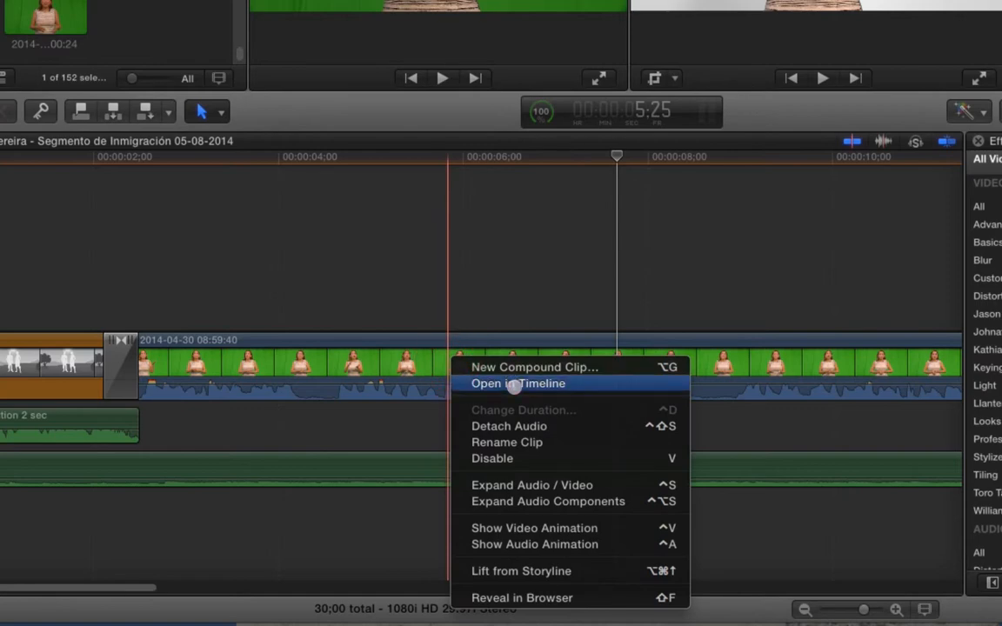
left_click(514, 385)
left_click(519, 365)
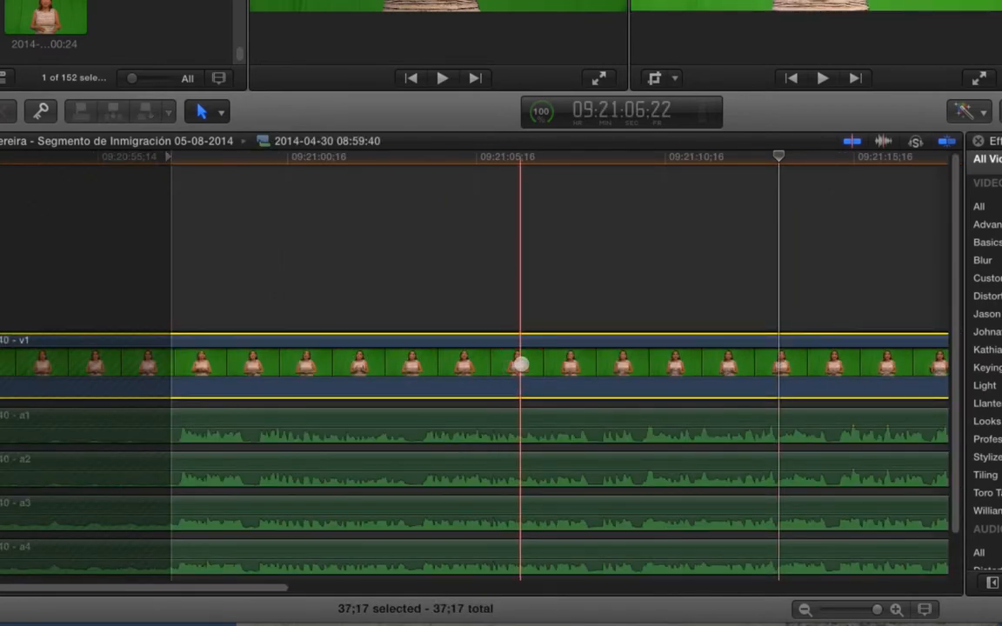
key("super+c")
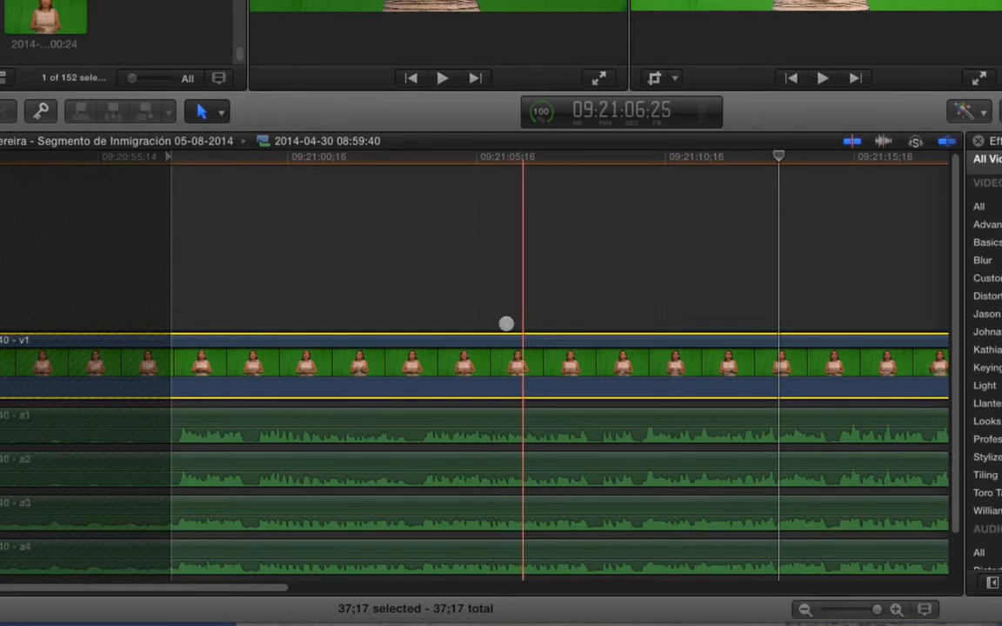
left_click(18, 145)
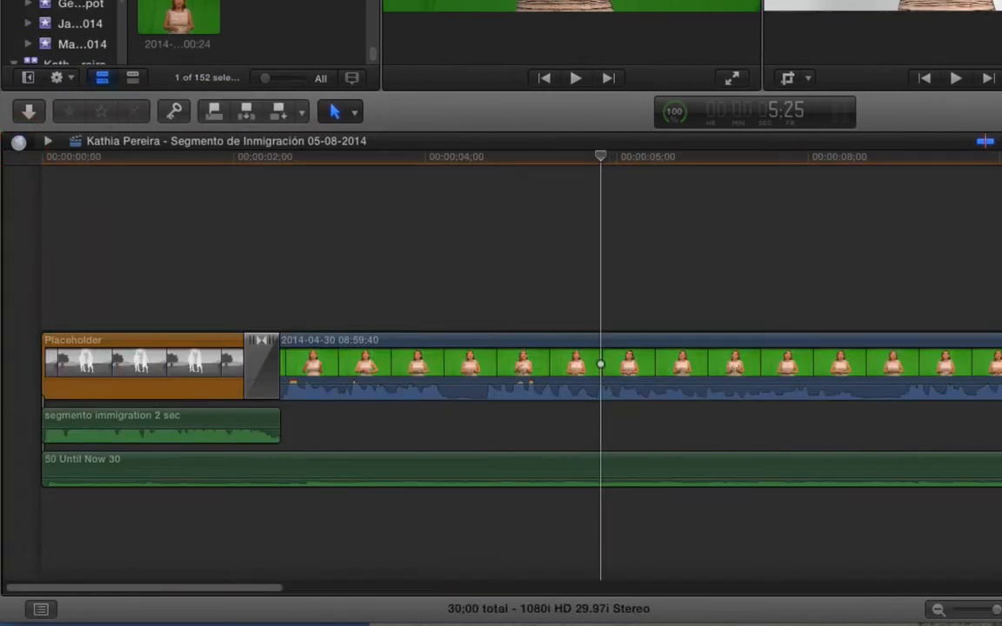
Step: Paste only the Color attribute onto the presenter video inside the compound clip
left_click(161, 365)
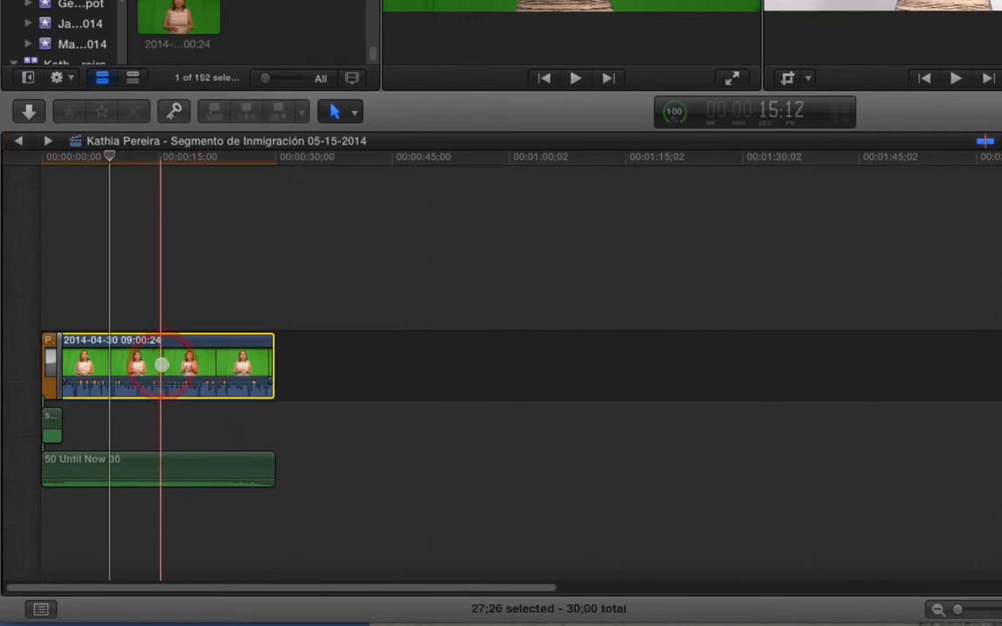
right_click(171, 357)
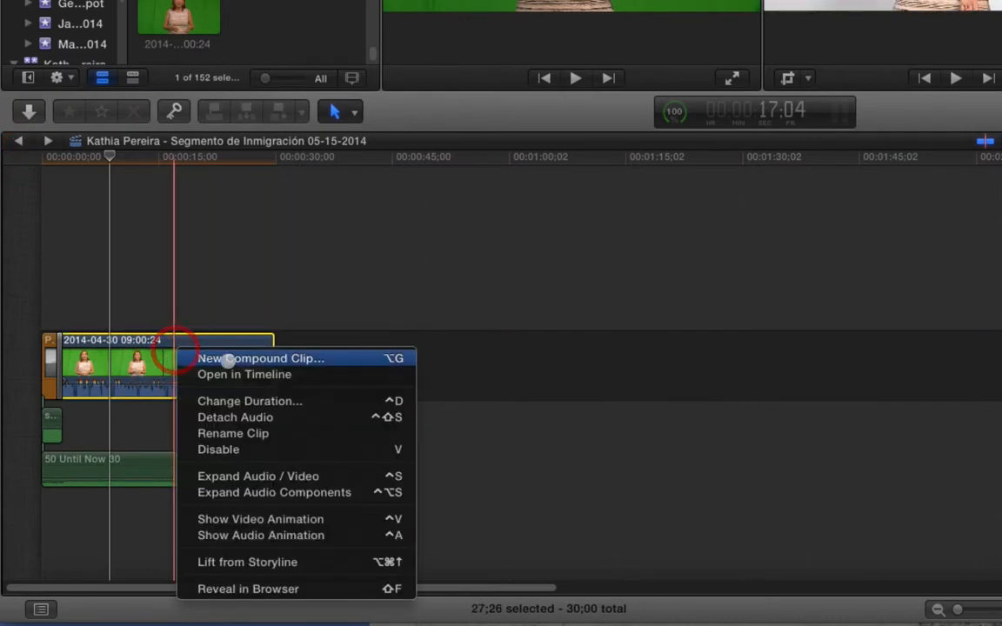
left_click(259, 373)
left_click(557, 344)
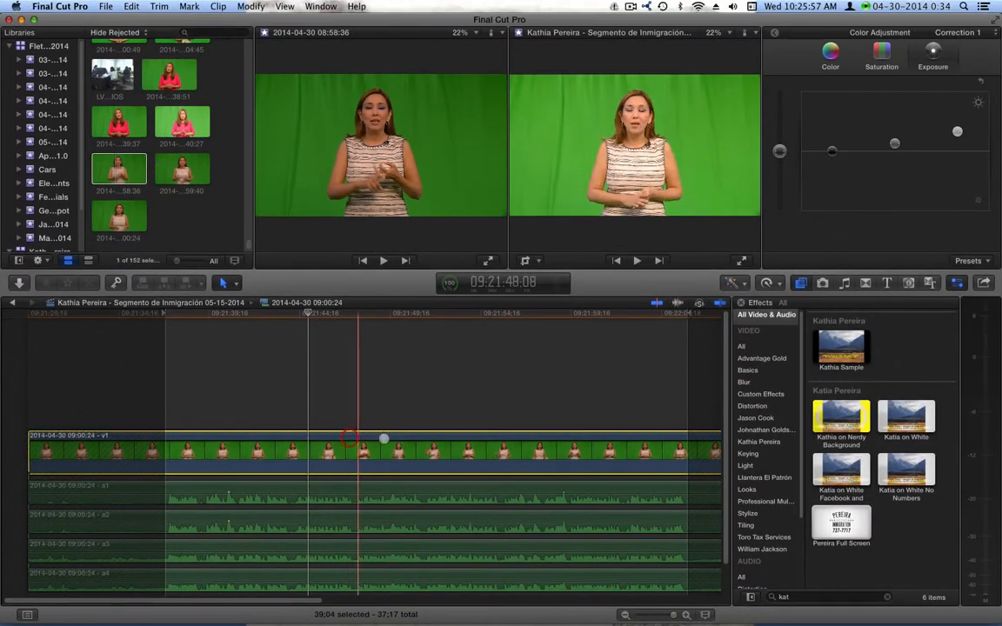
key("shift+super")
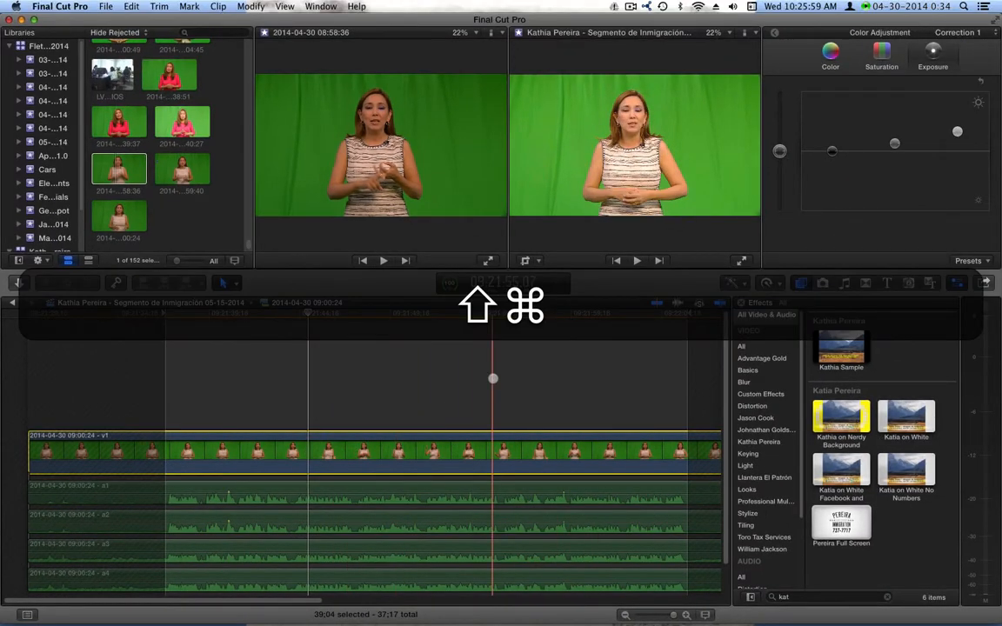
key("shift+super+v")
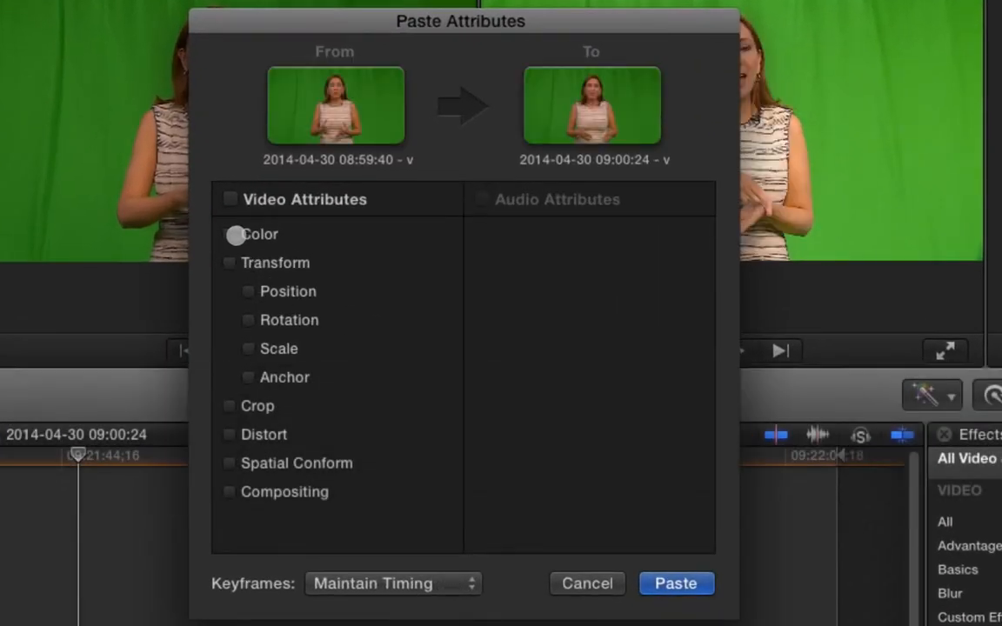
left_click(233, 234)
left_click(666, 582)
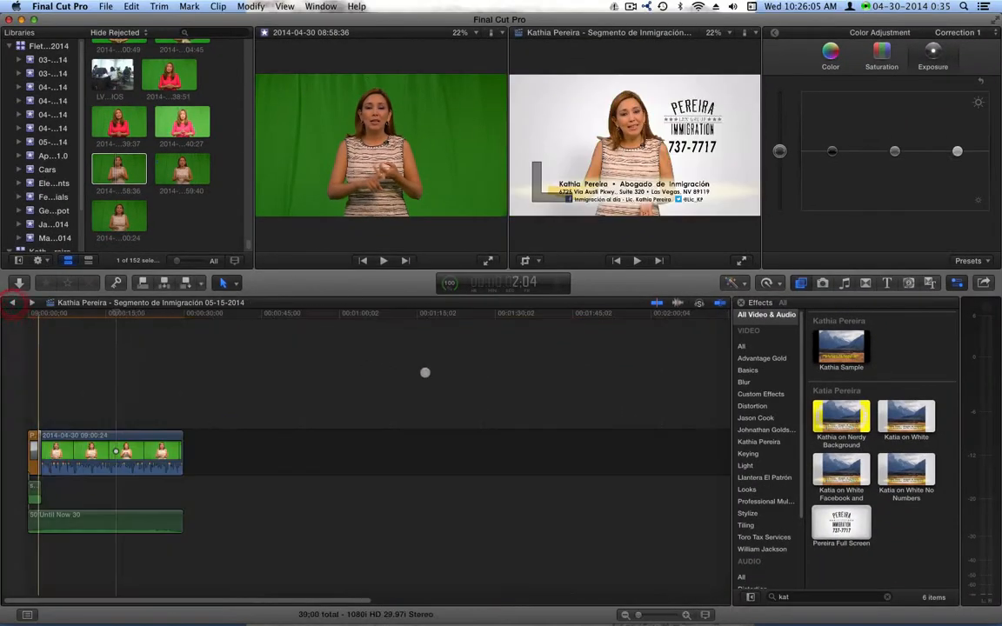
left_click(98, 316)
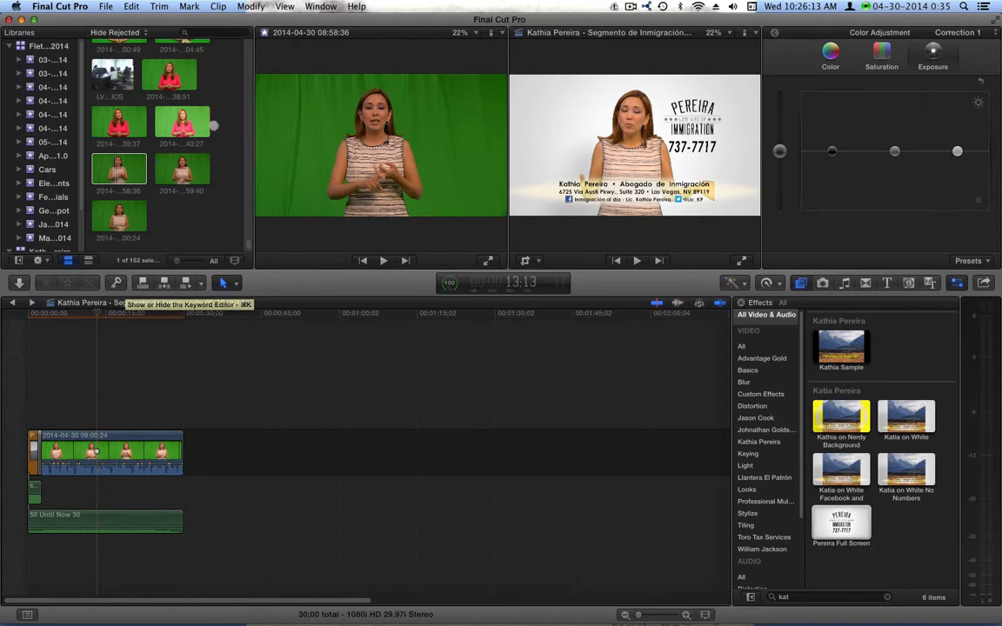
left_click(172, 174)
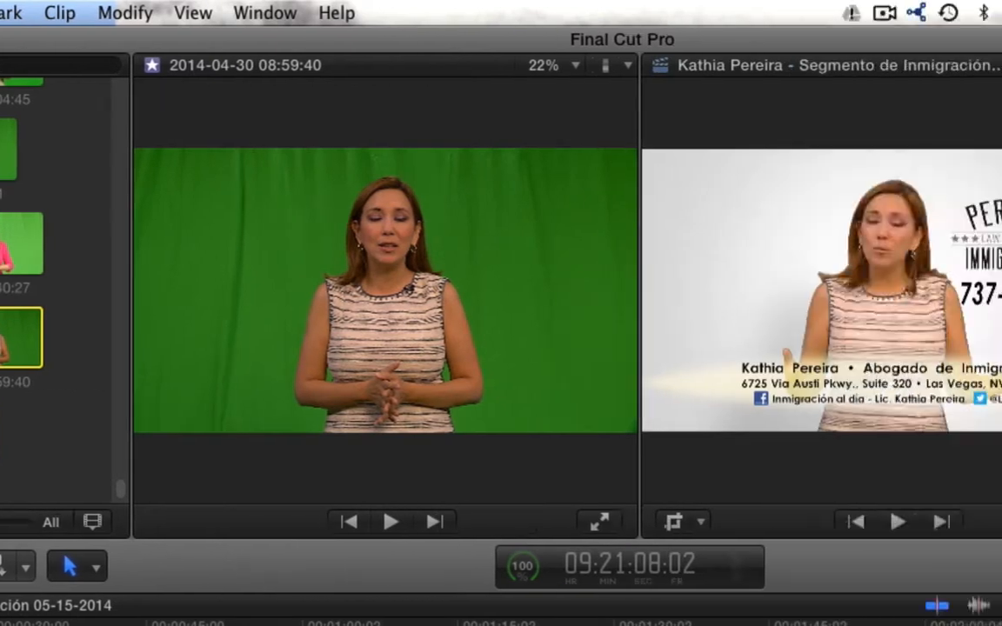
key("super+4")
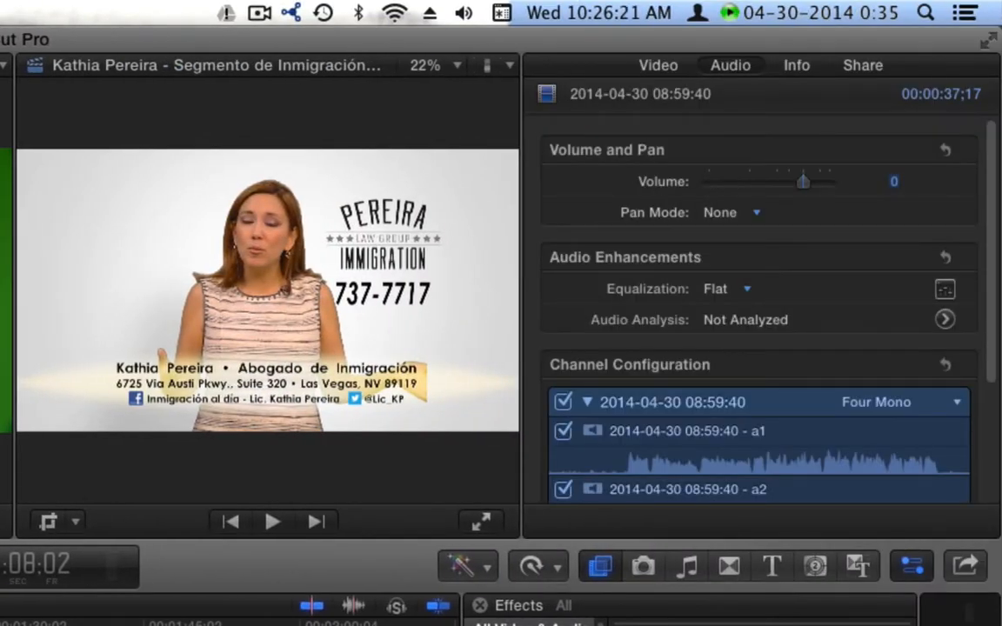
left_click(644, 66)
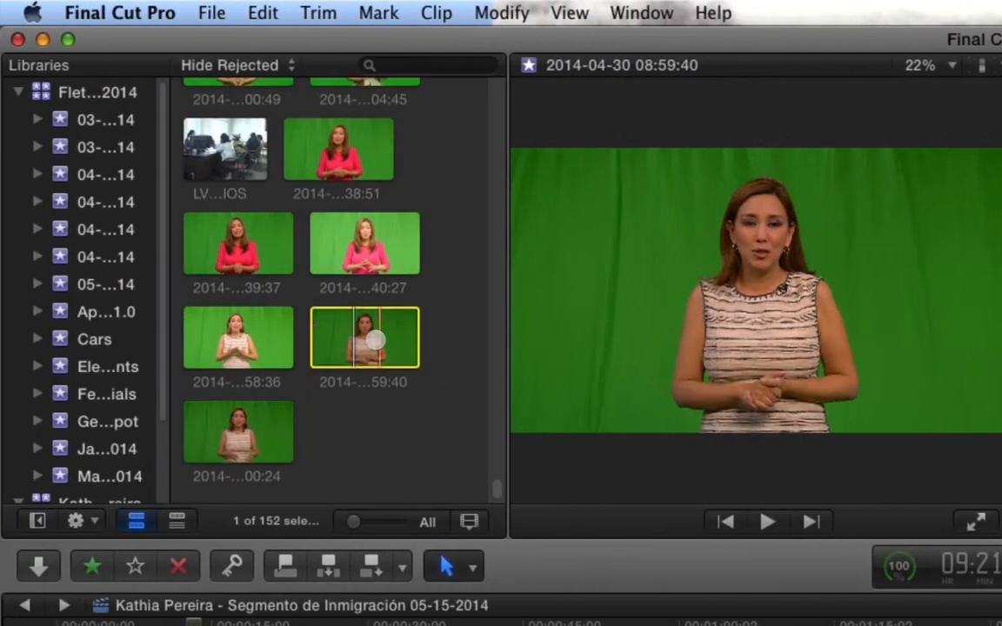
Step: Open the 08:59:40 clip in the timeline and paste the copied Color attribute onto its video
right_click(363, 335)
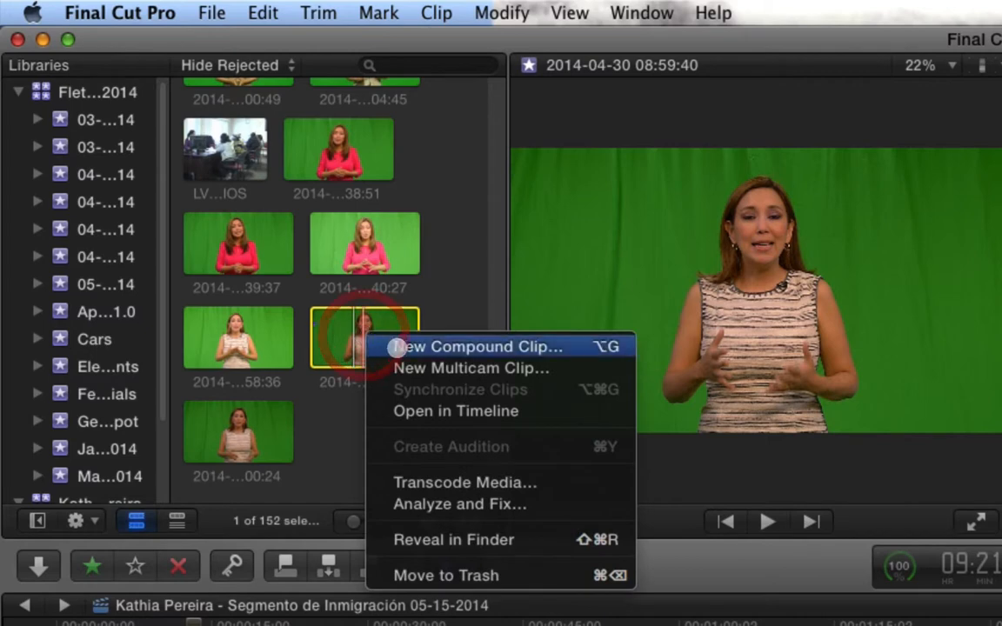
left_click(415, 411)
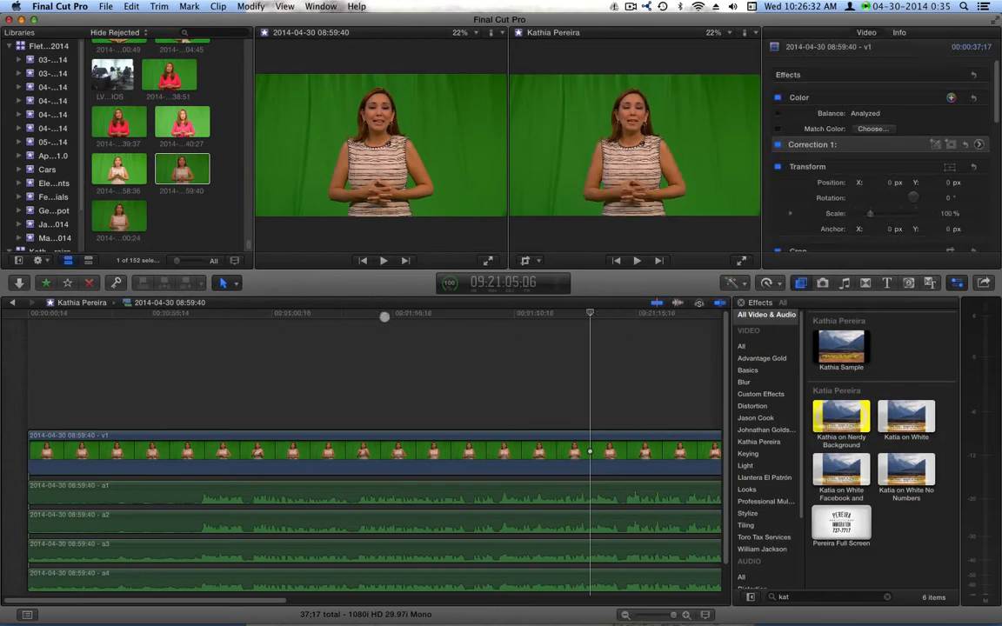
left_click(383, 315)
left_click(408, 444)
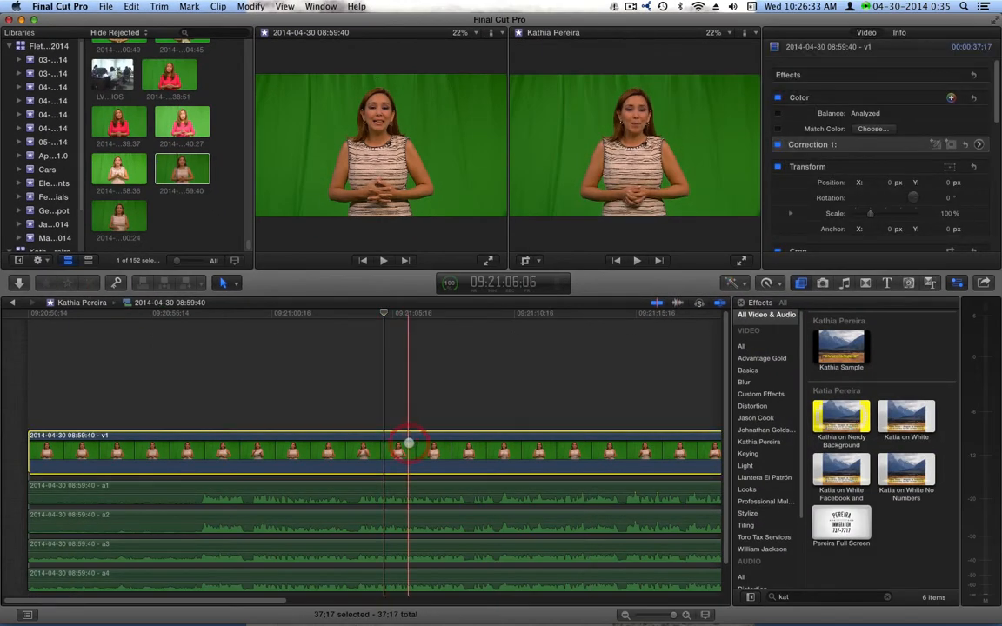
key("shift+super+v")
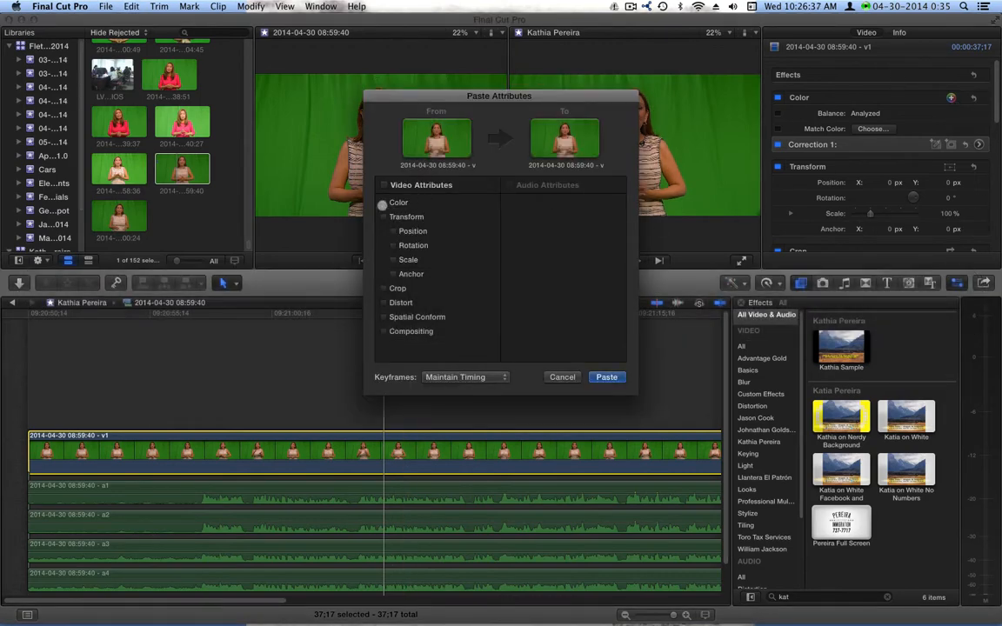
left_click(382, 203)
left_click(606, 377)
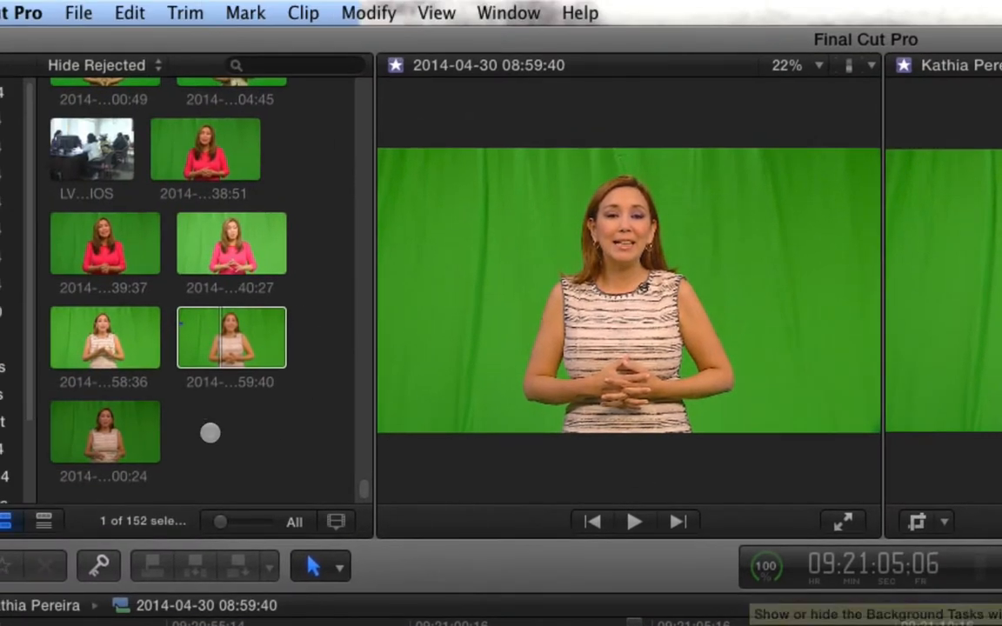
left_click(211, 433)
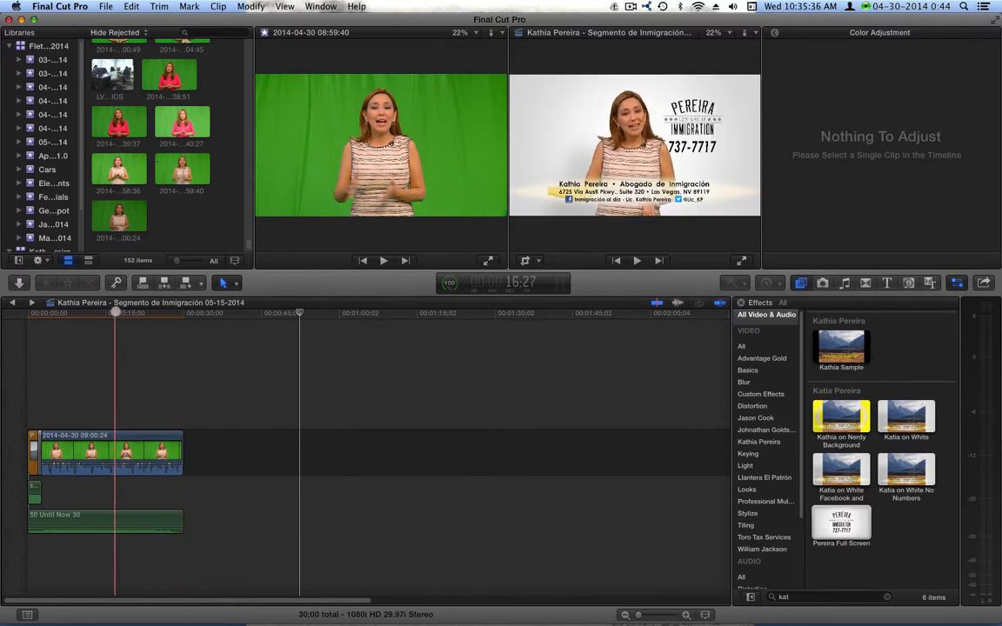
Step: Select the composited presenter compound clip in the main project and dismiss its context menu unused
left_click(128, 451)
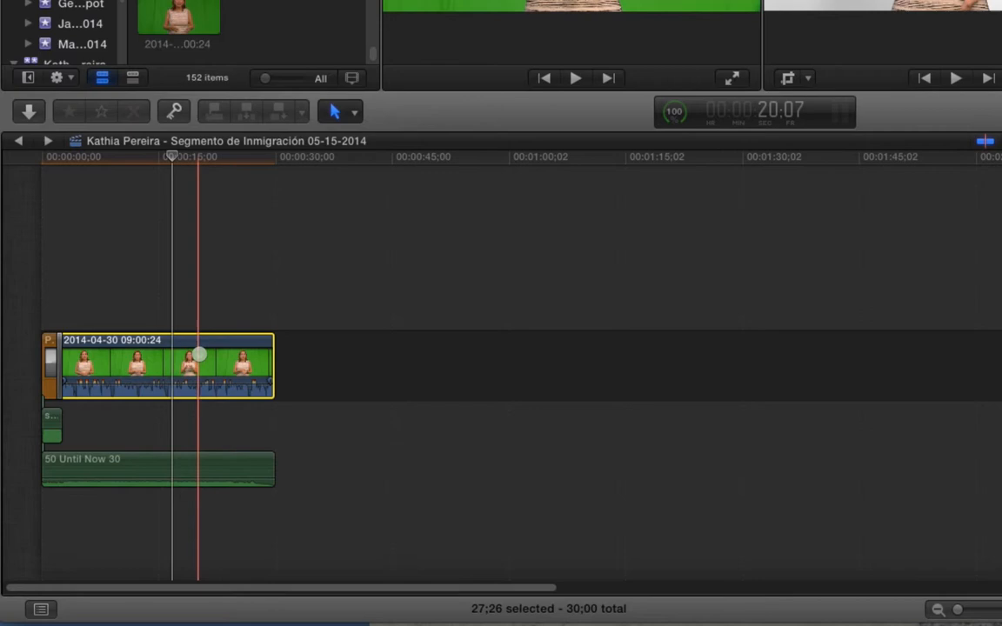
right_click(199, 354)
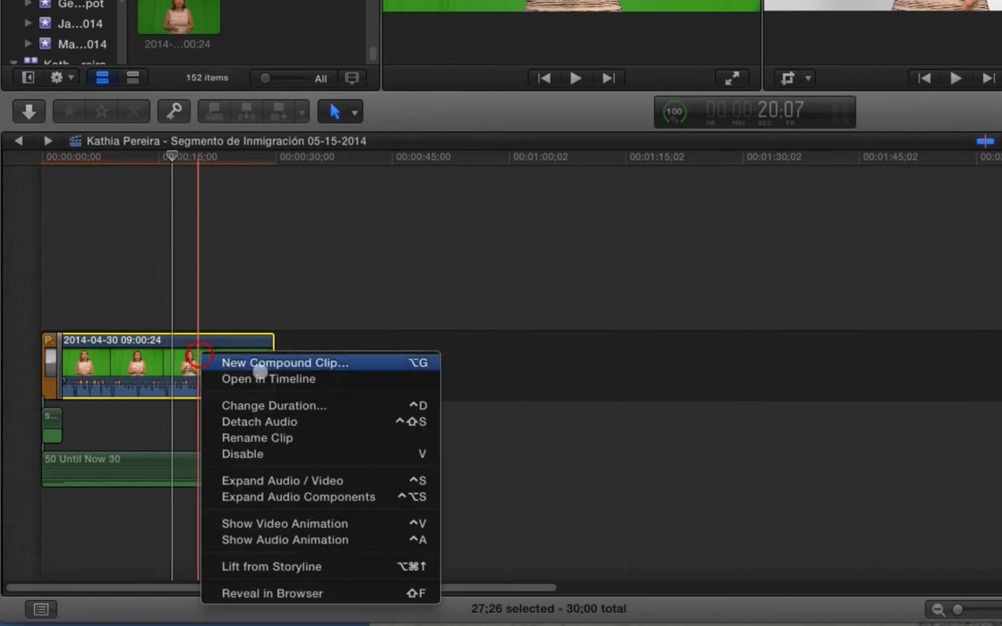
left_click(182, 341)
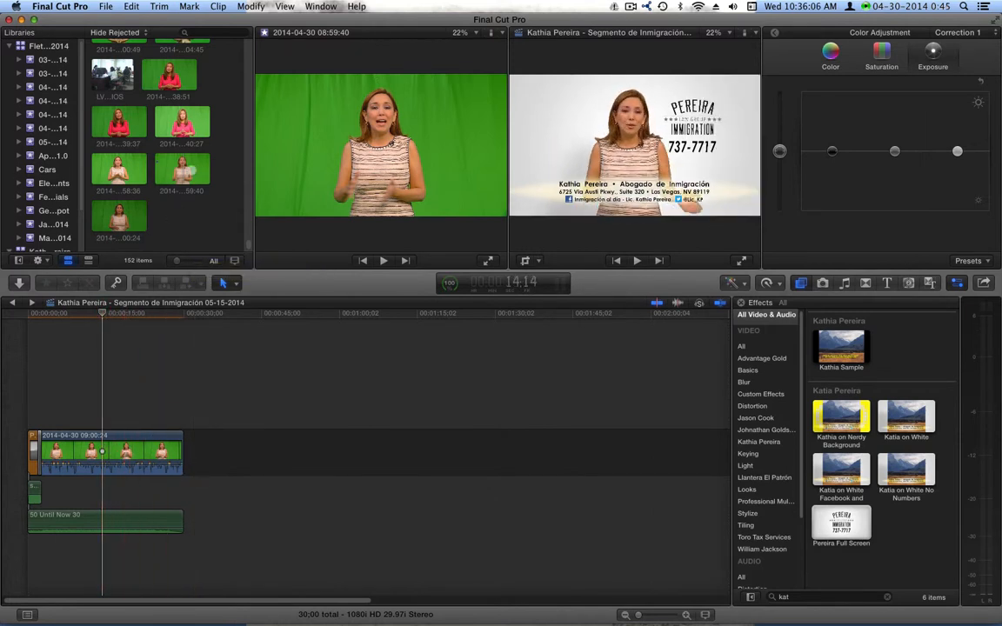
right_click(124, 165)
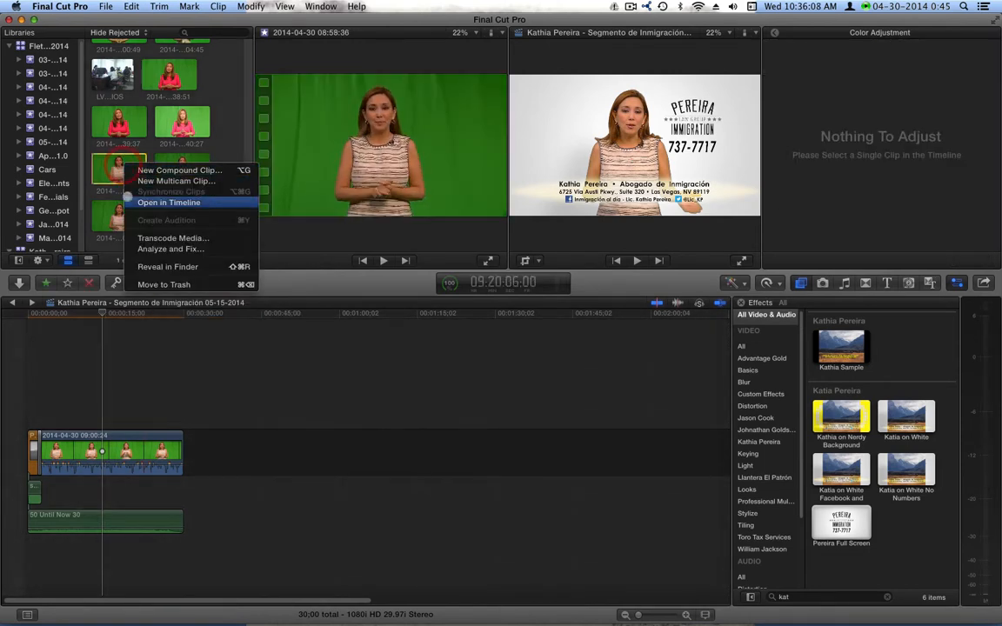
left_click(216, 111)
right_click(107, 126)
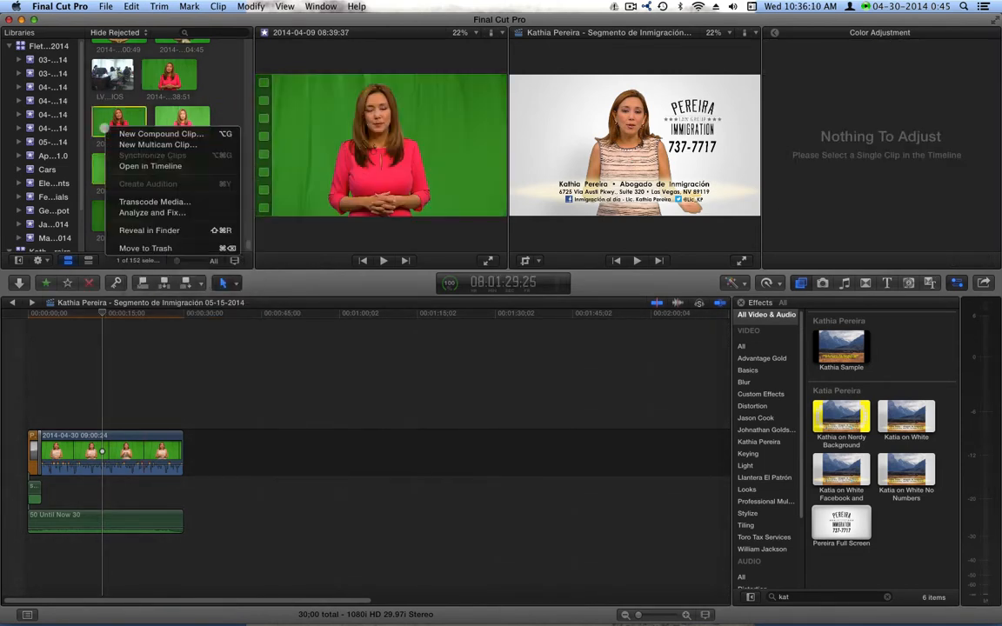
left_click(150, 165)
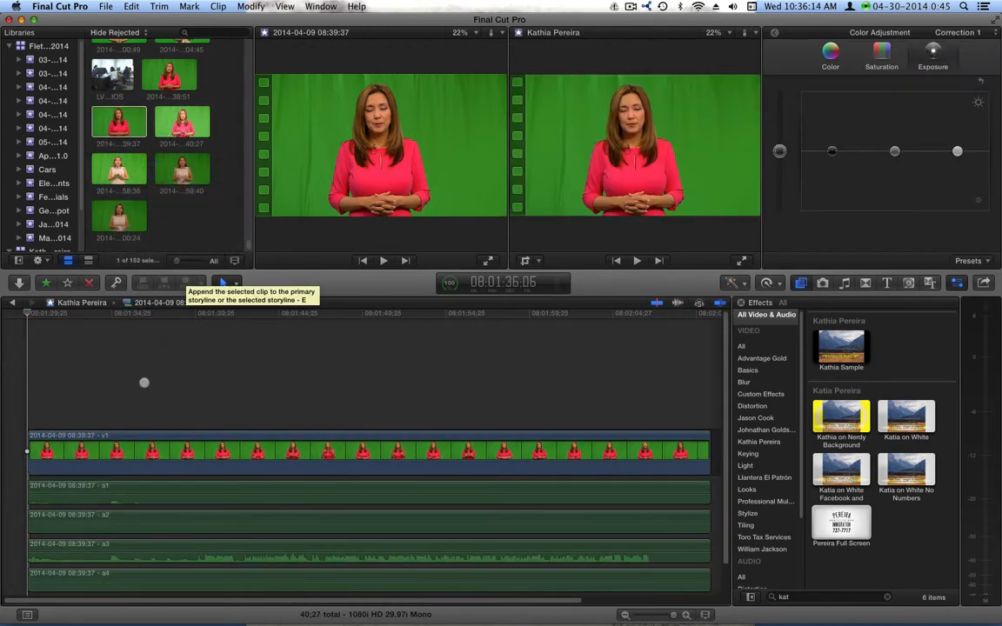
Step: Paste the colour correction onto the pink-outfit clip's video, then undo it
left_click(170, 439)
key("shift+super+v")
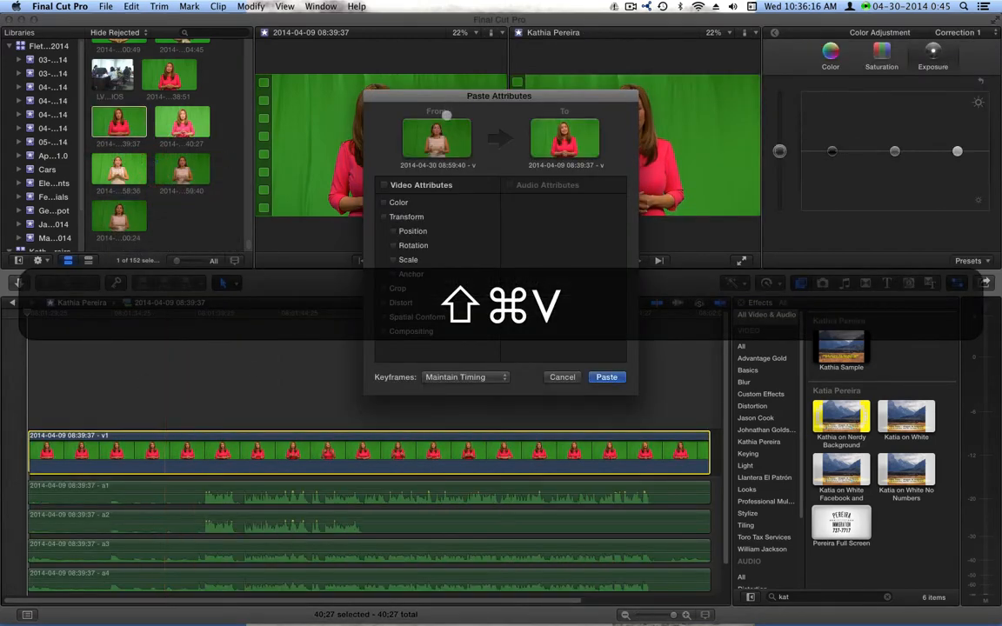
left_click(606, 376)
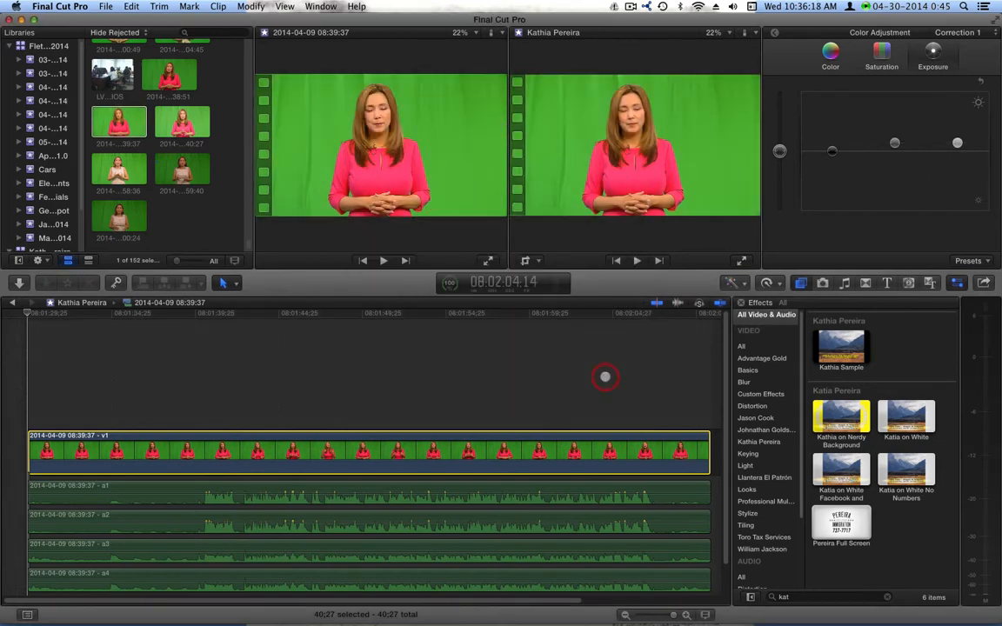
key("super+z")
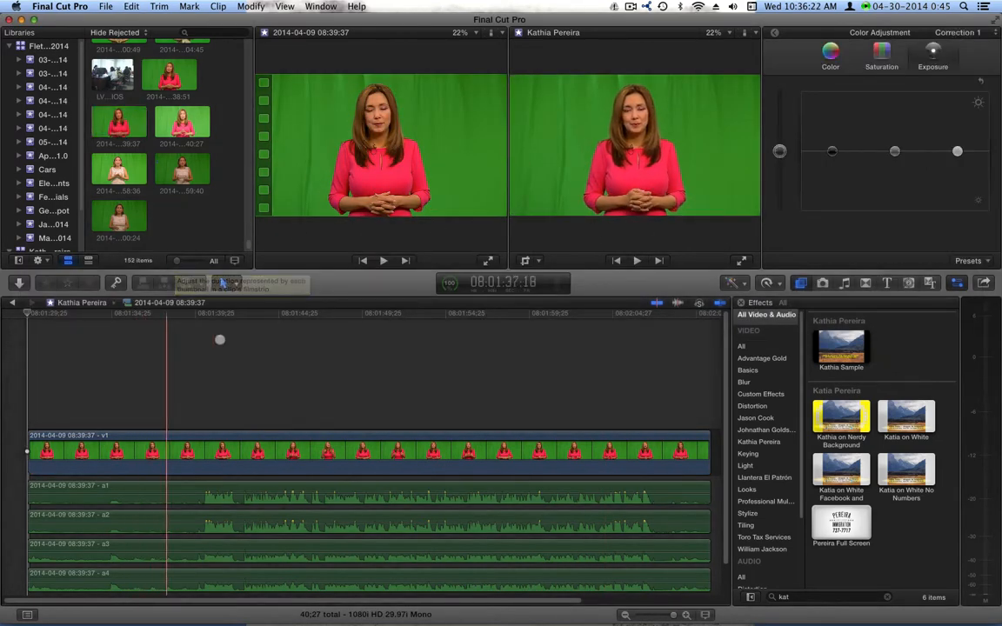
left_click(415, 452)
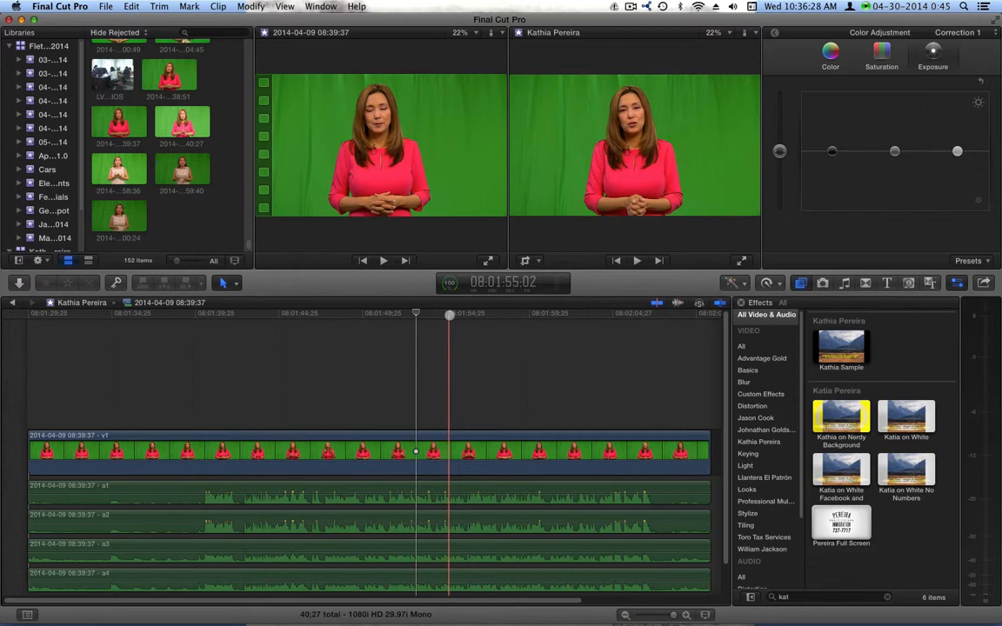
left_click(164, 451)
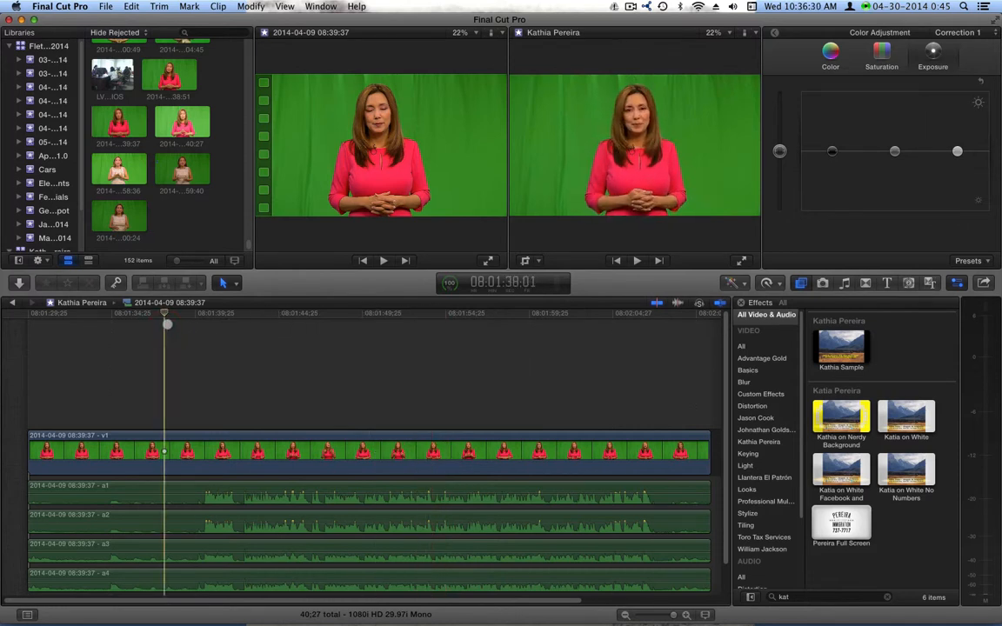
key("space")
left_click_drag(200, 310, 203, 311)
left_click(651, 314)
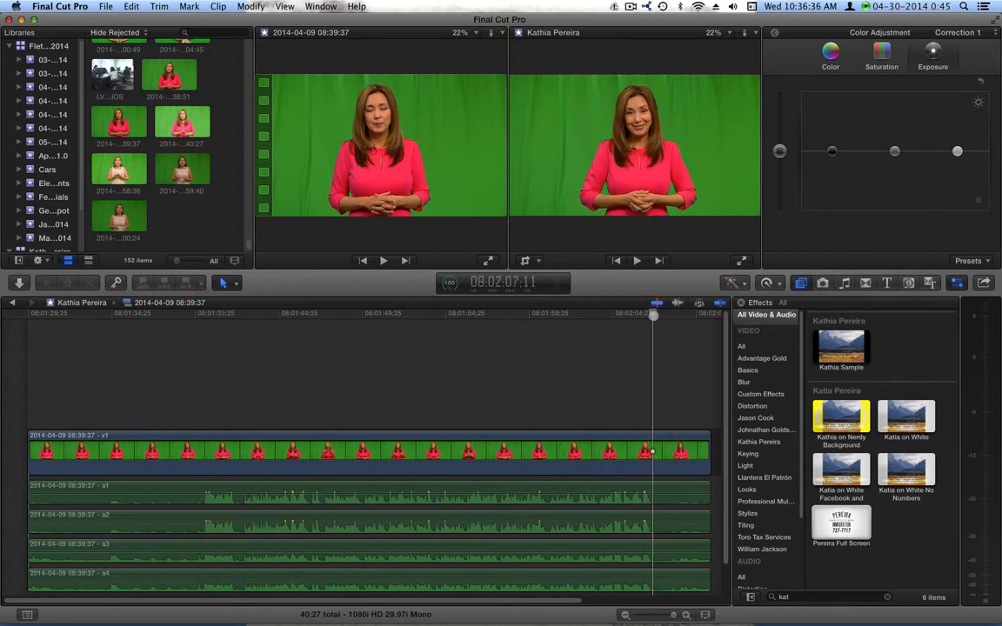
left_click(434, 368)
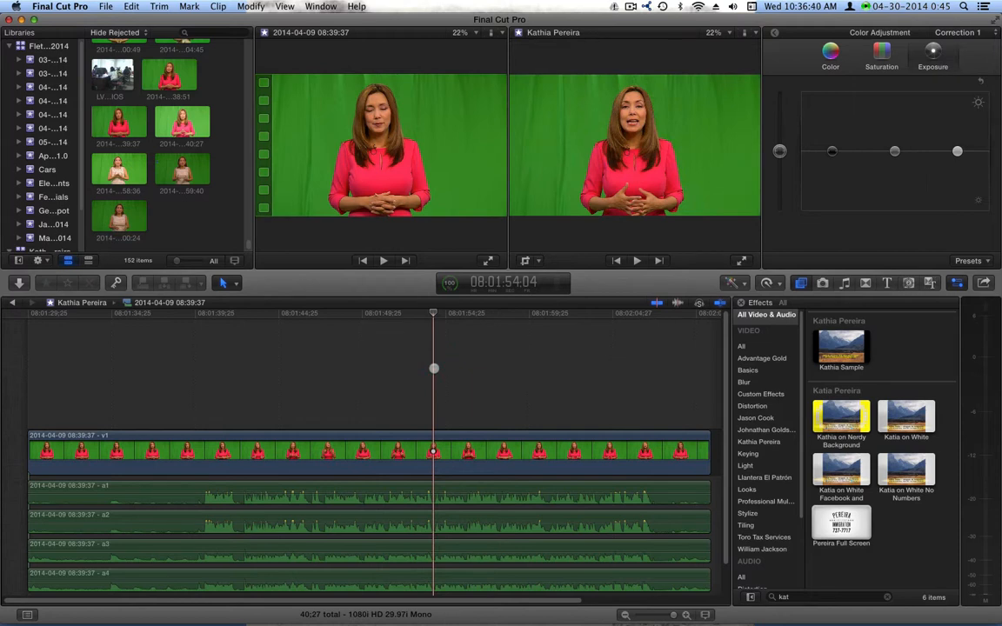
left_click_drag(433, 367, 203, 339)
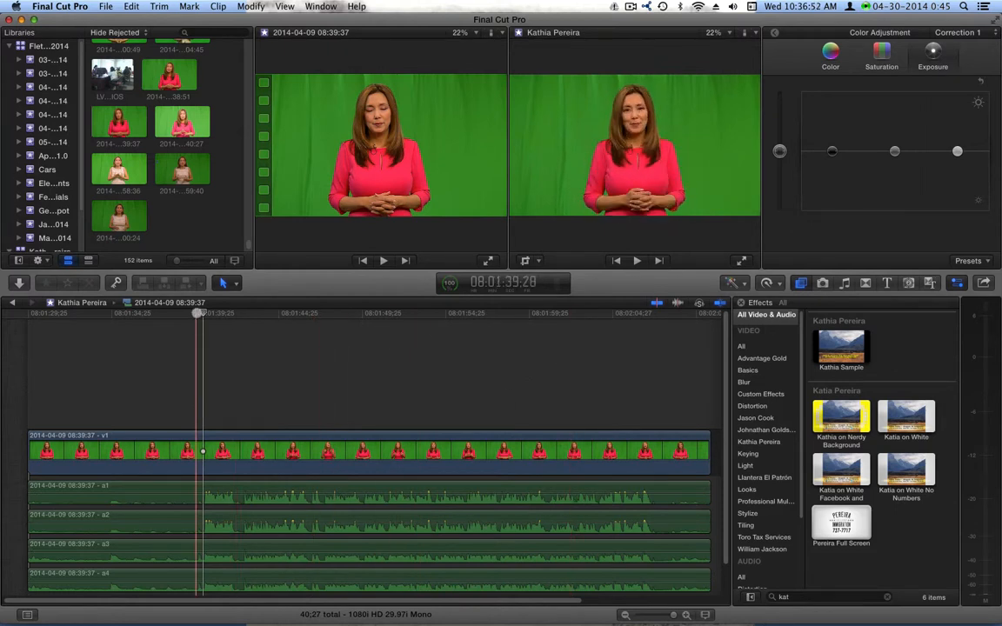
mouse_move(196, 318)
left_mouse_down()
mouse_move(167, 320)
mouse_move(203, 315)
left_mouse_up()
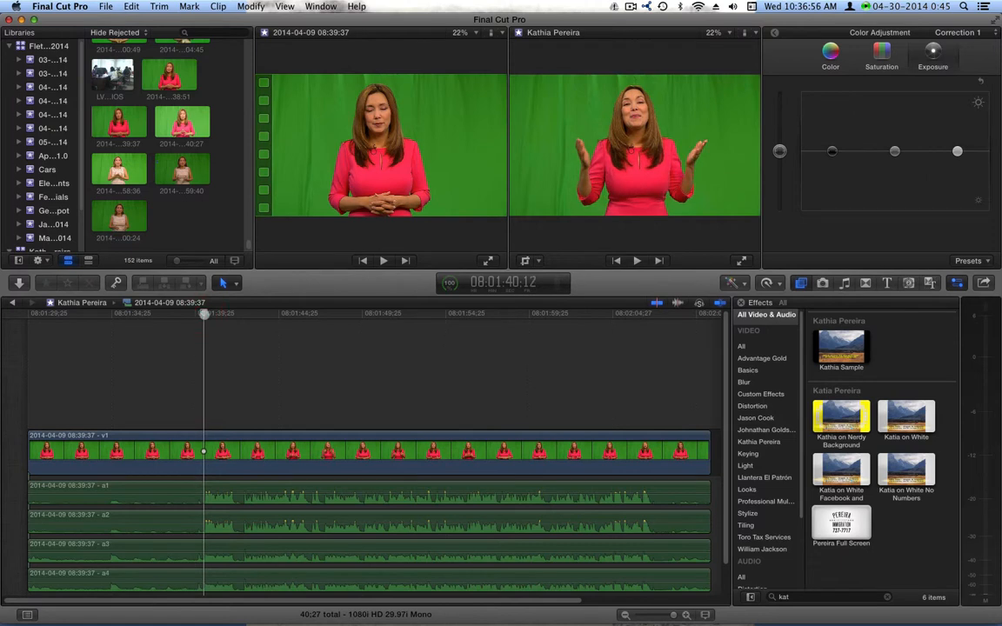
left_click_drag(201, 315, 80, 315)
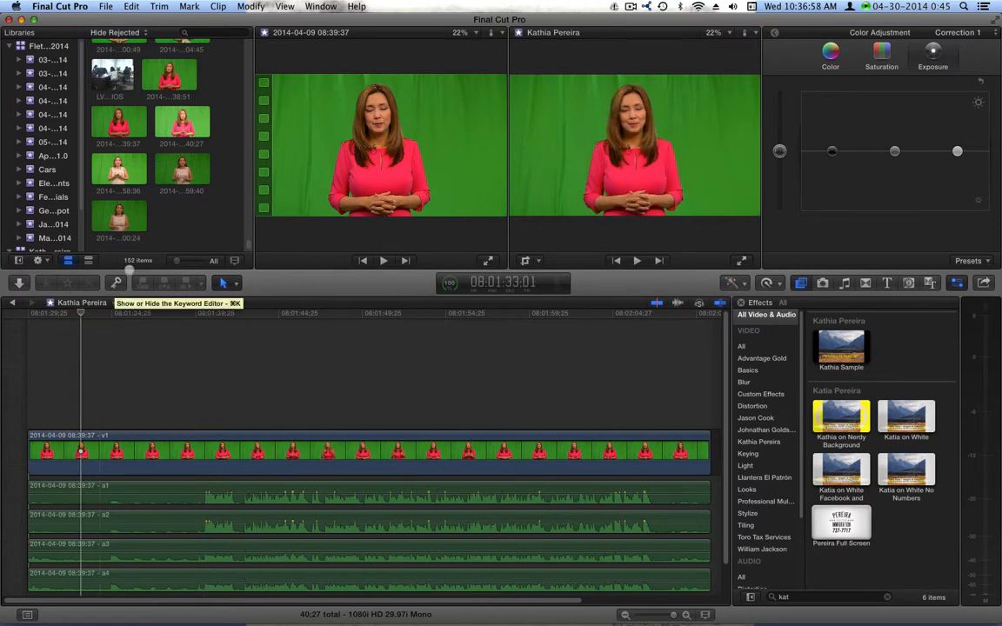